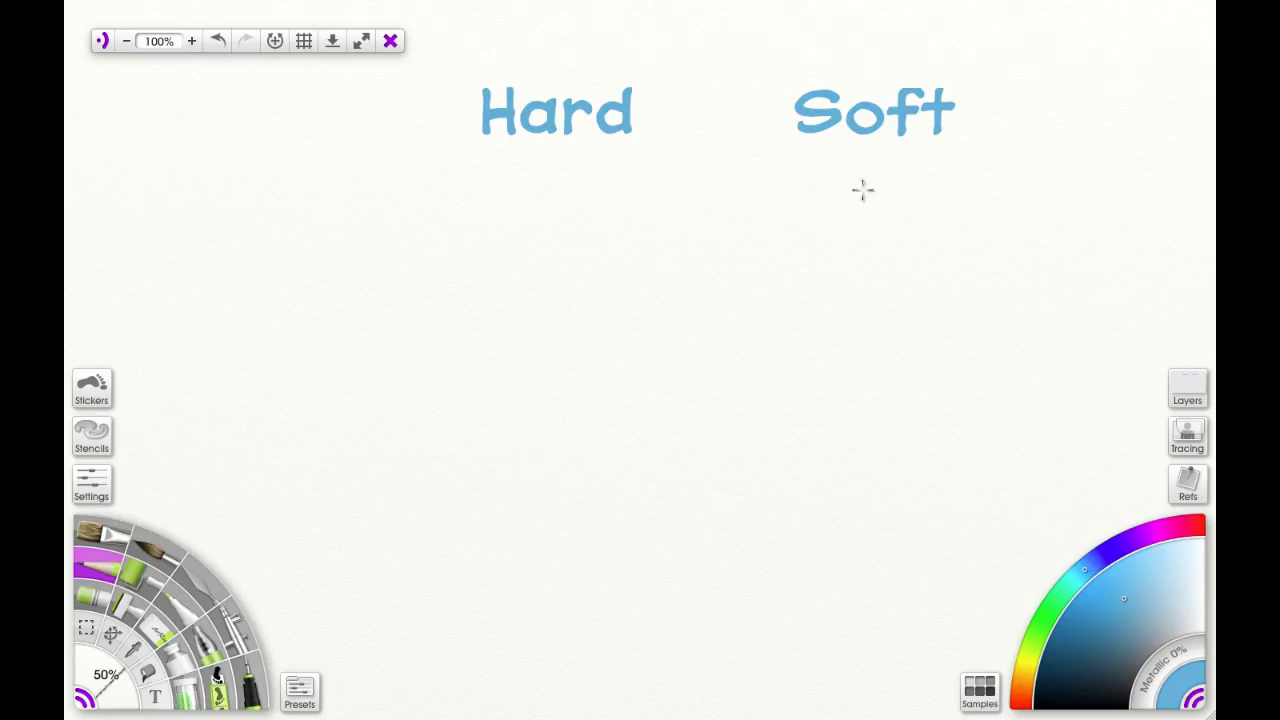
Hatch diagonal soft blue pencil strokes beneath the Soft heading.
mouse_move(772, 229)
left_mouse_down()
mouse_move(877, 189)
mouse_move(829, 229)
mouse_move(897, 220)
left_mouse_up()
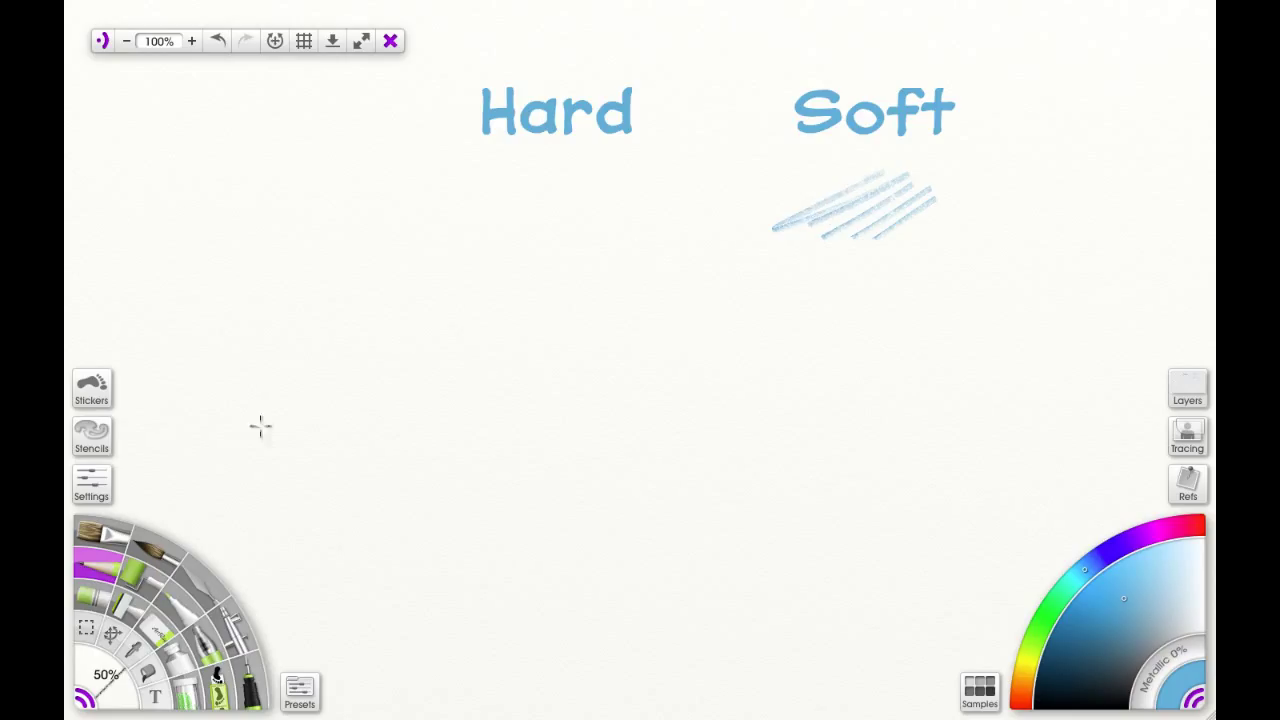
Hatch test patches with the default, Hard and Dark, Hard Shader and Hard Tip presets.
left_click(299, 690)
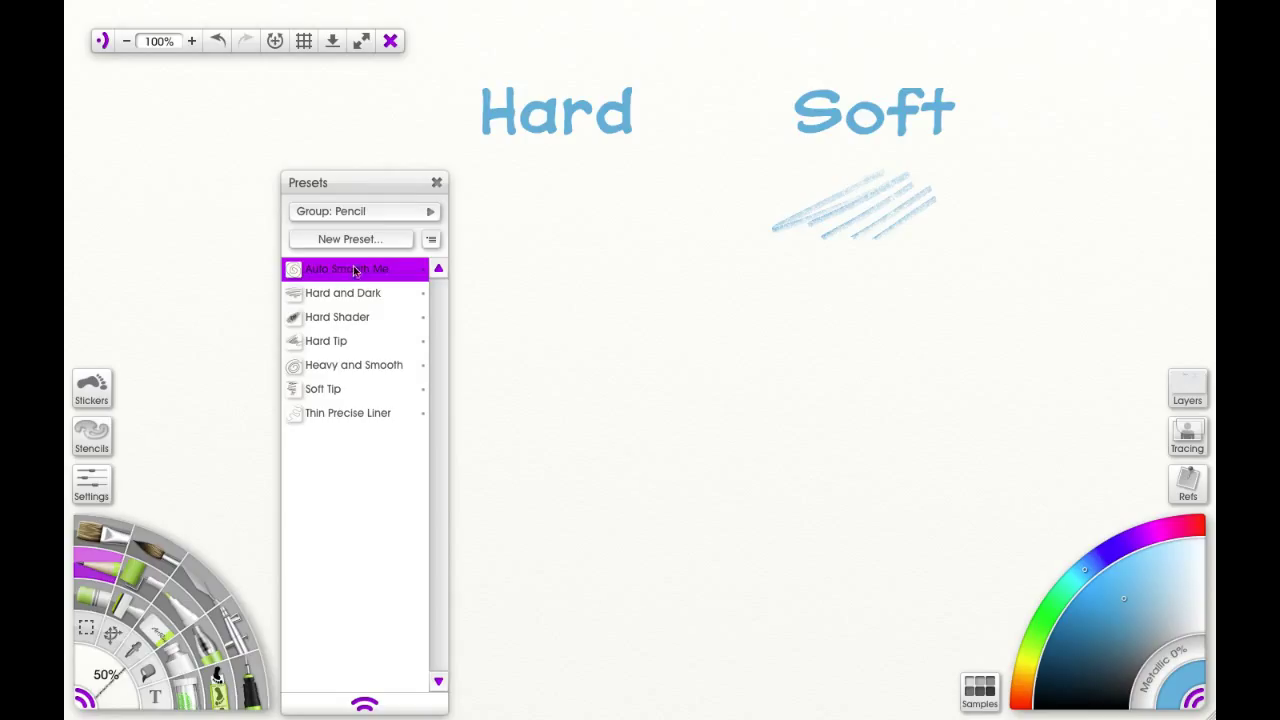
mouse_move(489, 209)
left_mouse_down()
mouse_move(612, 166)
mouse_move(578, 220)
left_mouse_up()
left_click(357, 296)
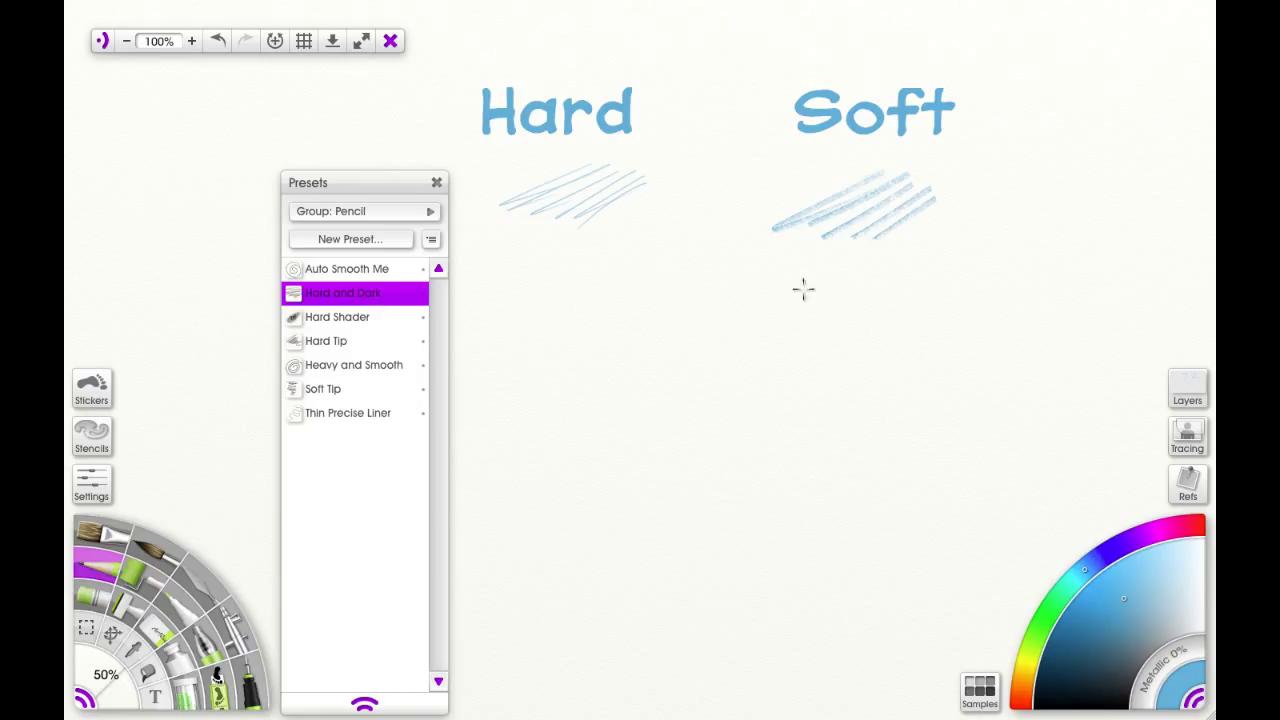
mouse_move(790, 312)
left_mouse_down()
mouse_move(878, 268)
mouse_move(861, 303)
mouse_move(894, 300)
left_mouse_up()
left_click(343, 318)
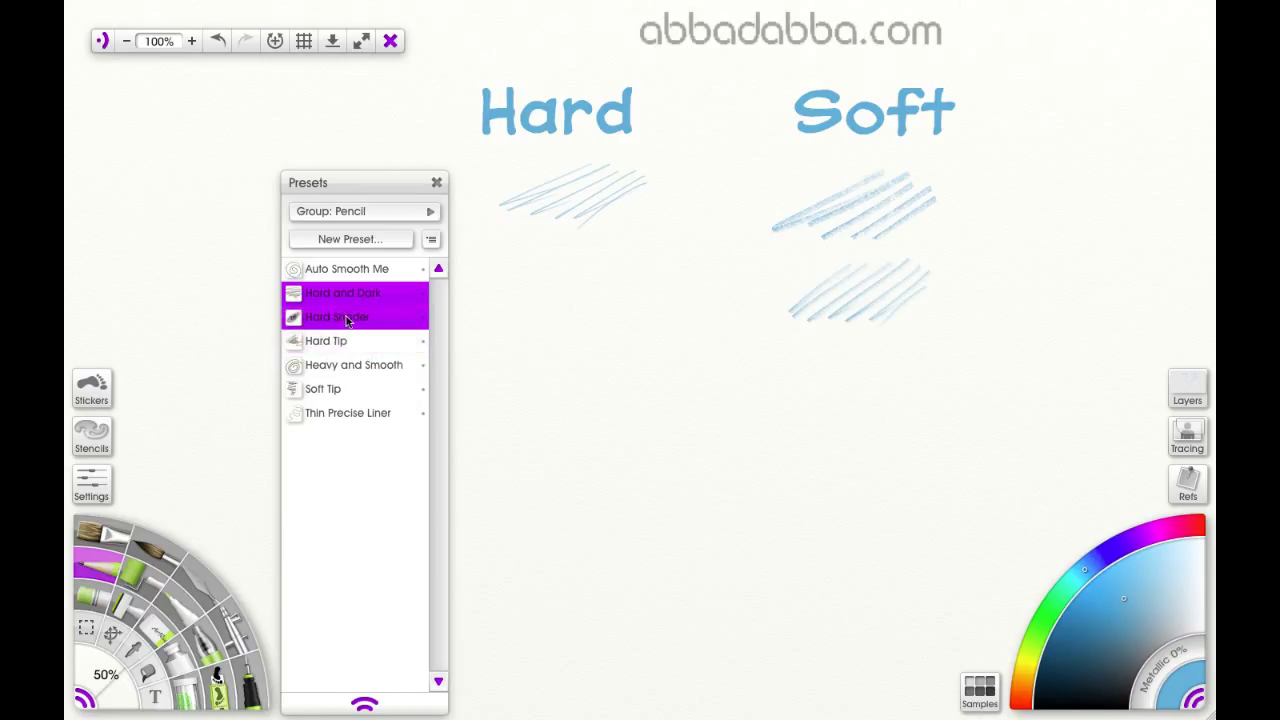
mouse_move(838, 378)
left_mouse_down()
mouse_move(783, 410)
mouse_move(889, 355)
mouse_move(895, 383)
mouse_move(895, 400)
mouse_move(838, 408)
left_mouse_up()
left_click(341, 344)
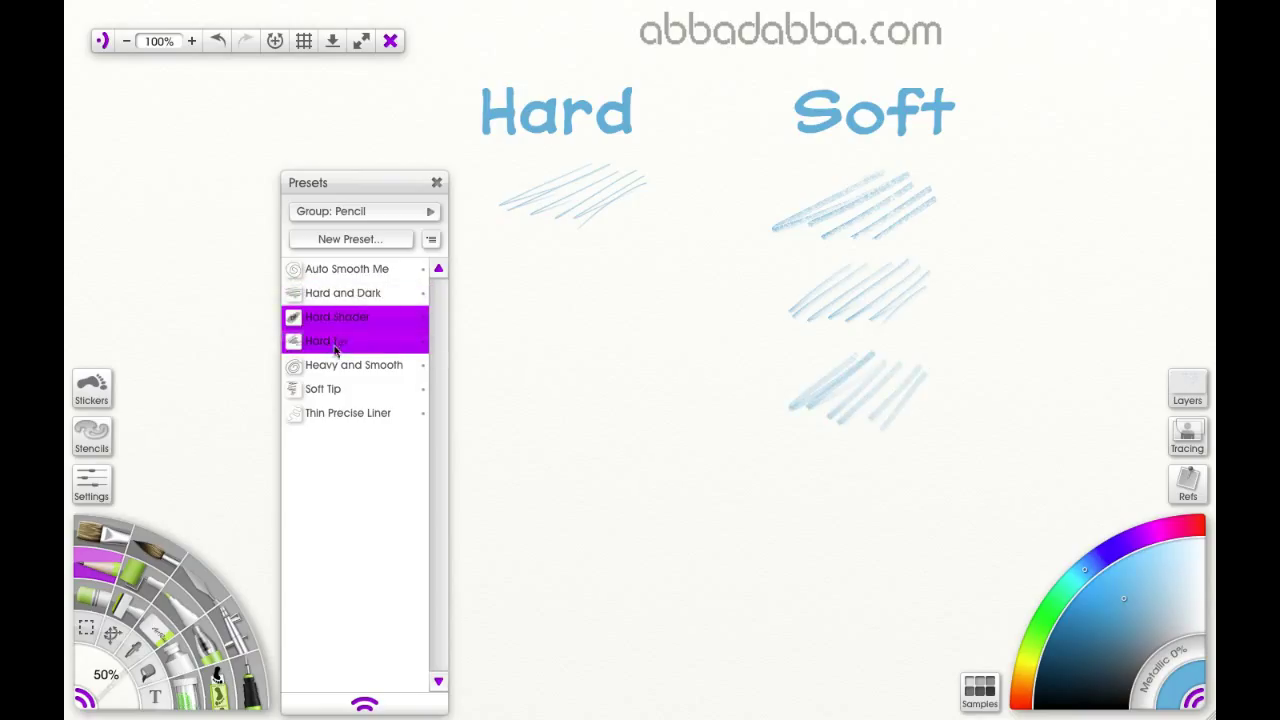
key("ctrl+z")
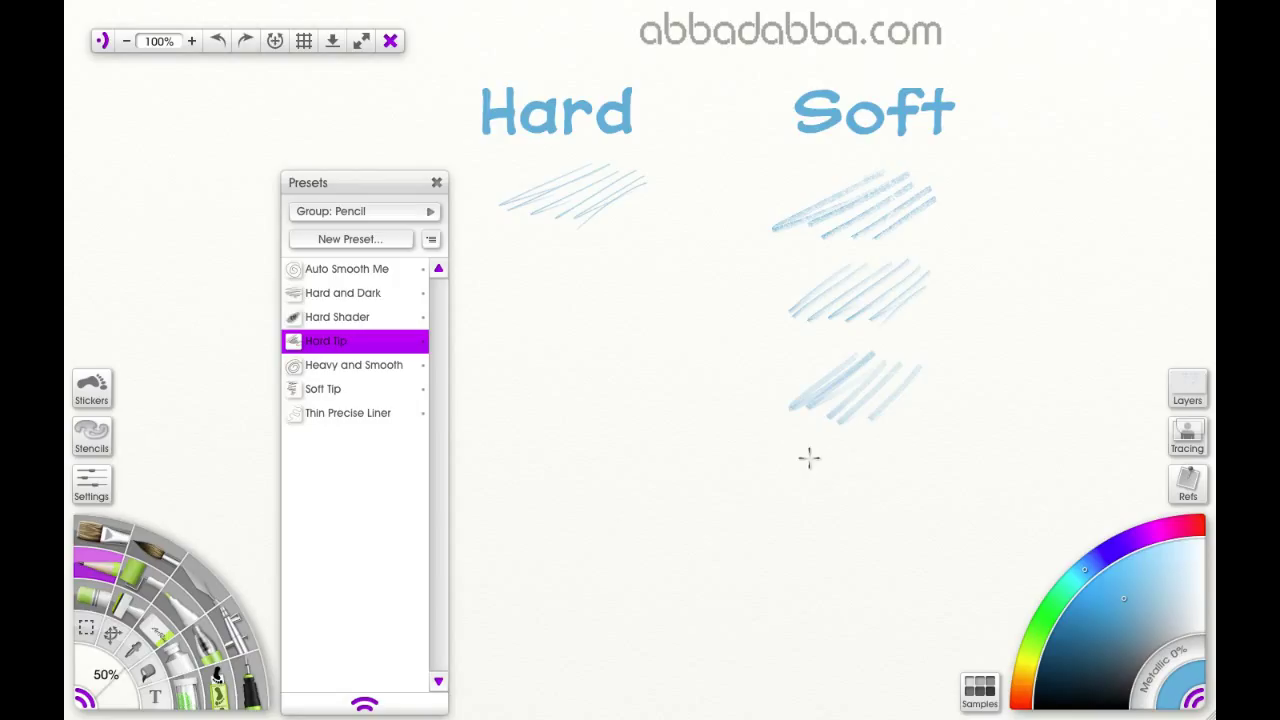
mouse_move(800, 464)
left_mouse_down()
mouse_move(777, 500)
mouse_move(846, 466)
mouse_move(838, 514)
mouse_move(909, 509)
left_mouse_up()
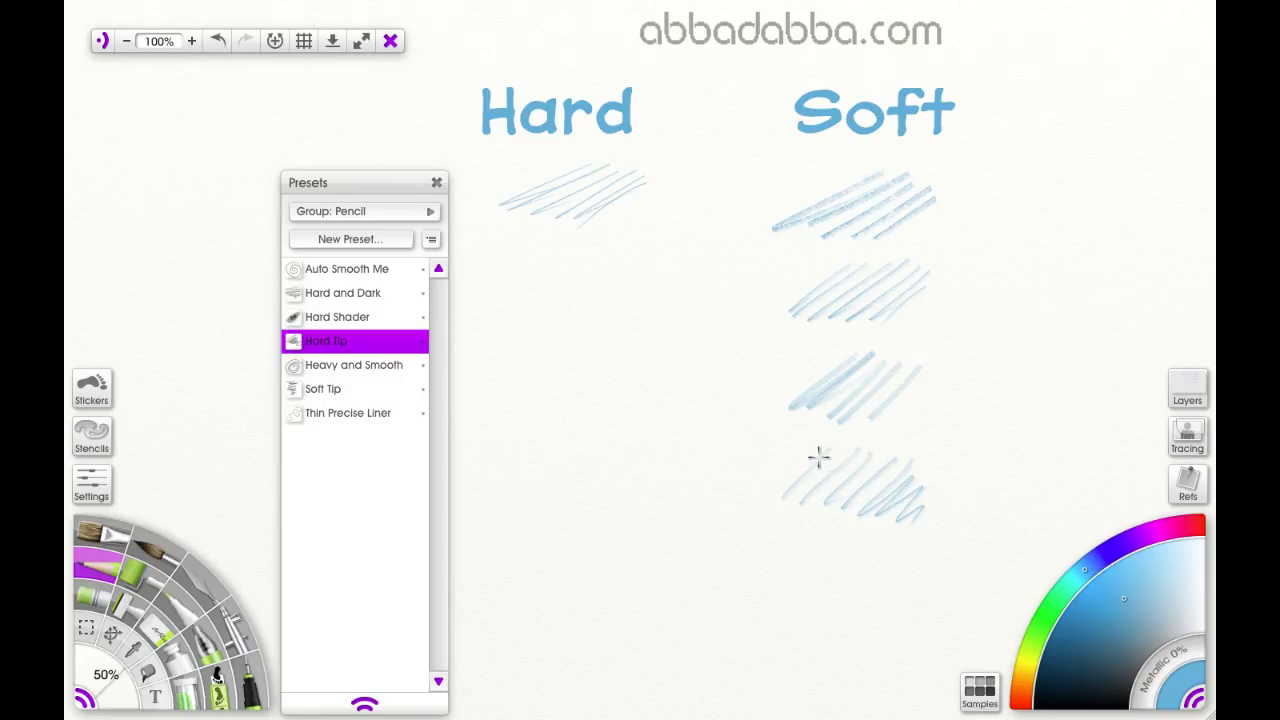
Add Heavy and Smooth, Soft Tip and Thin Precise Liner patches, then close the preset list.
left_click(347, 366)
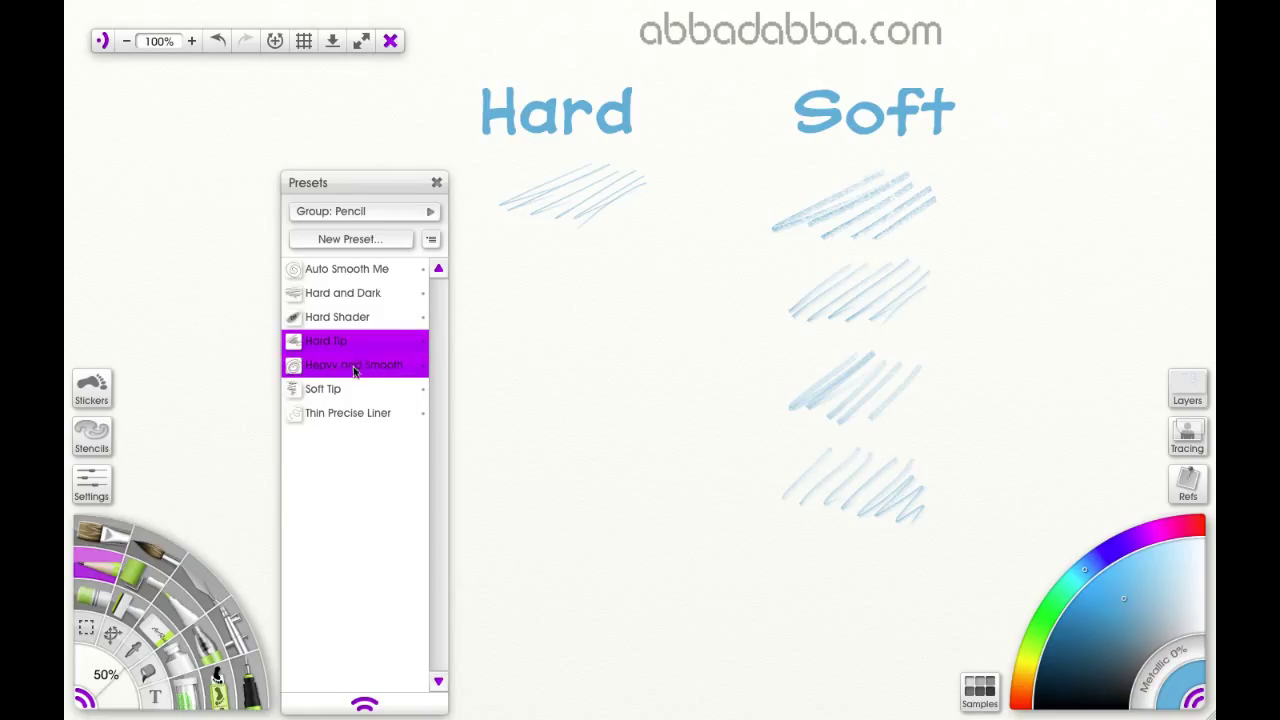
mouse_move(491, 300)
left_mouse_down()
mouse_move(580, 251)
mouse_move(603, 265)
mouse_move(574, 309)
mouse_move(560, 303)
left_mouse_up()
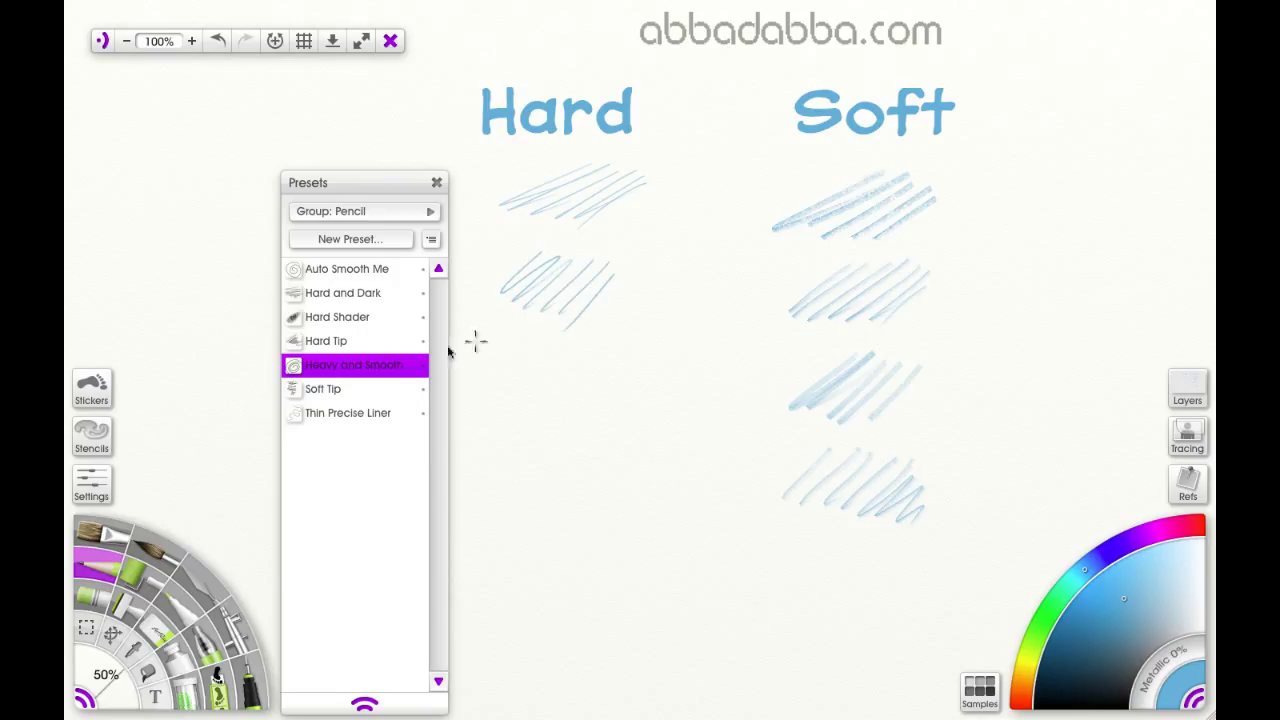
left_click(336, 392)
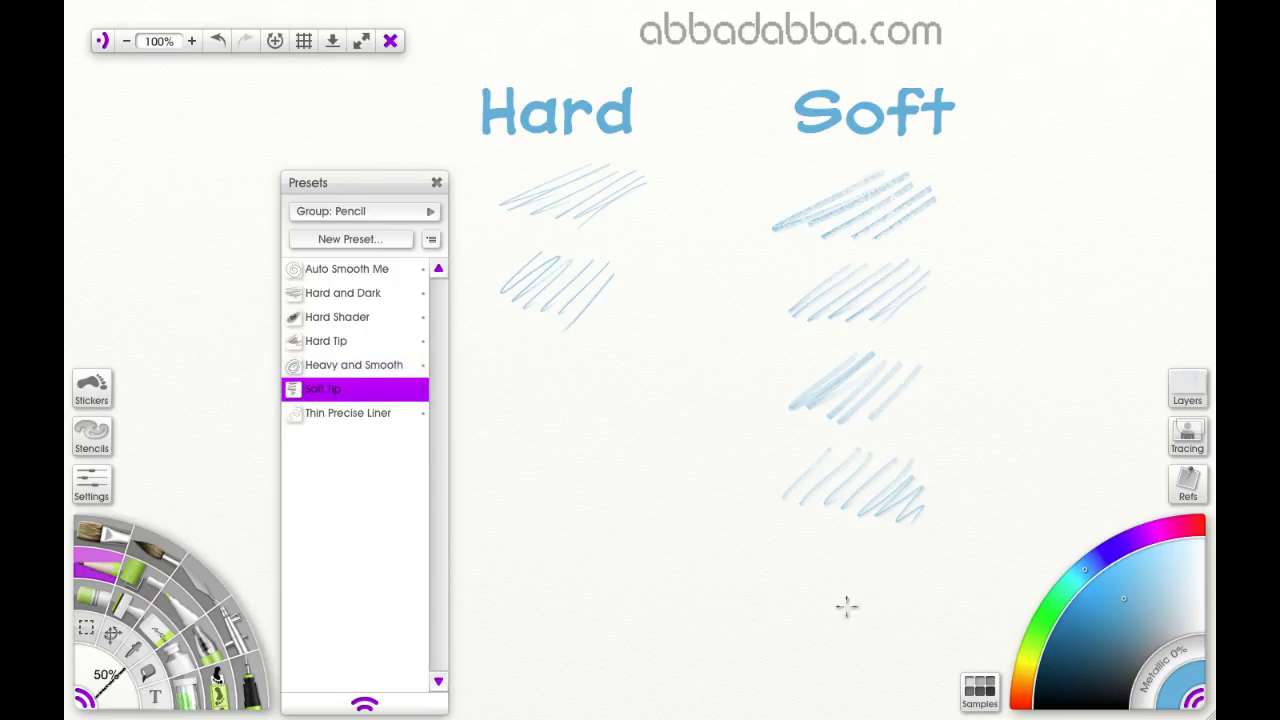
mouse_move(852, 548)
left_mouse_down()
mouse_move(814, 602)
mouse_move(850, 618)
mouse_move(920, 585)
left_mouse_up()
left_click(313, 410)
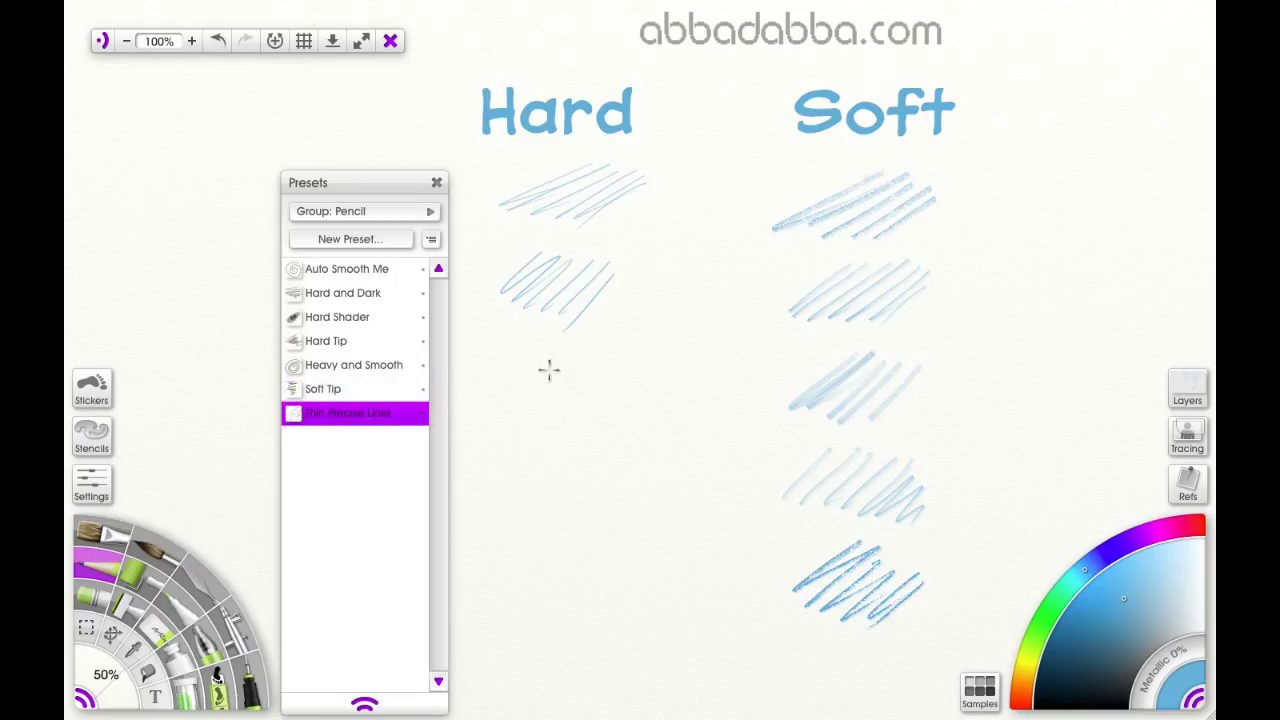
mouse_move(508, 376)
left_mouse_down()
mouse_move(497, 383)
mouse_move(546, 360)
mouse_move(571, 371)
mouse_move(535, 427)
mouse_move(549, 449)
mouse_move(606, 430)
left_mouse_up()
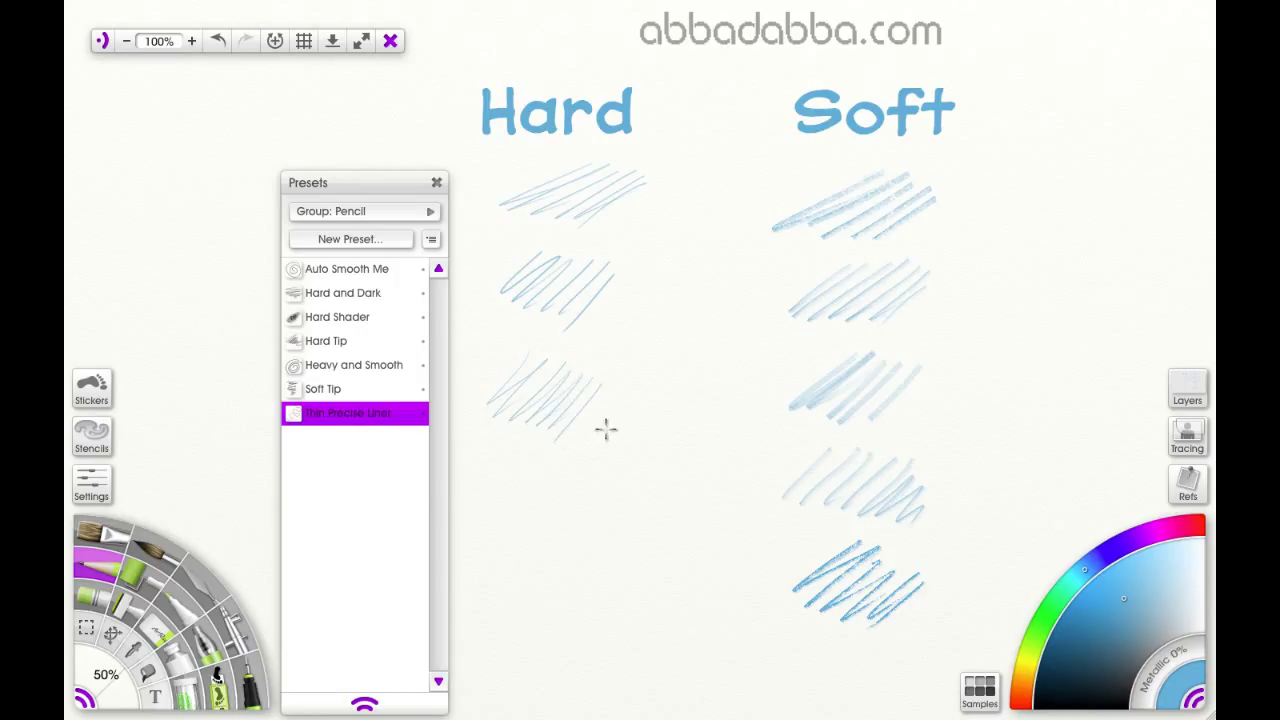
left_click(437, 184)
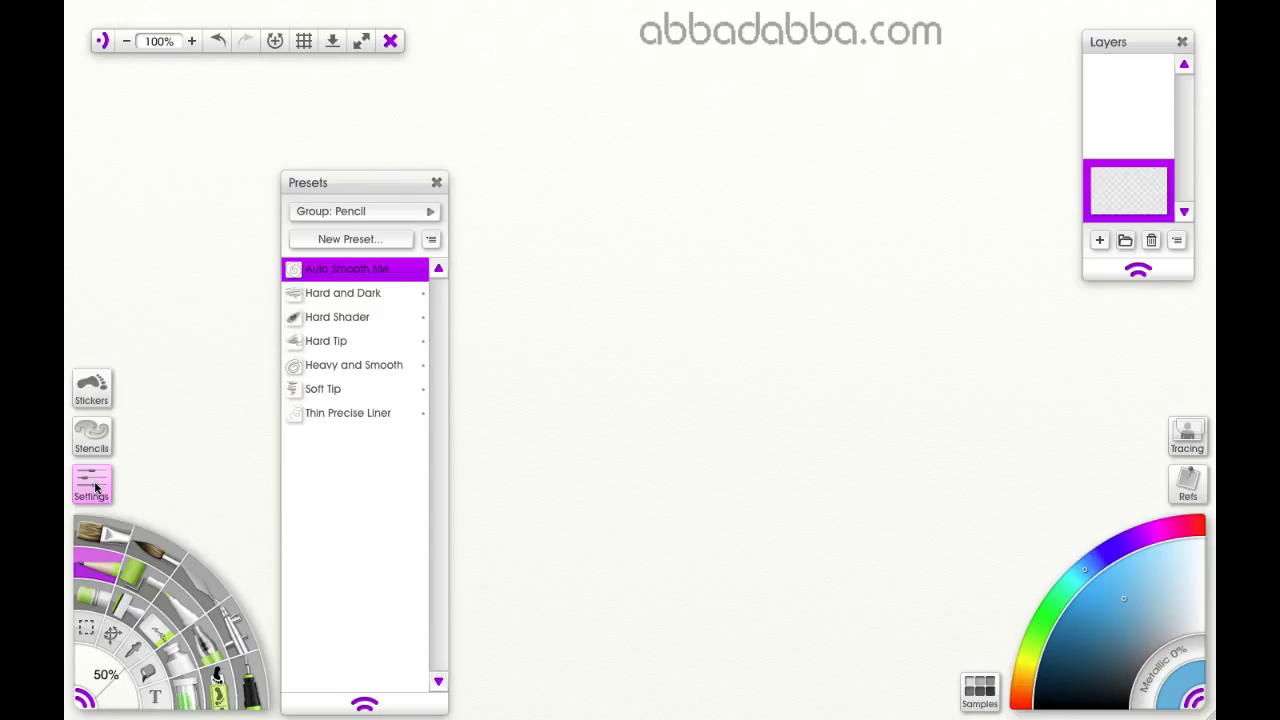
Bring up the pencil Settings panel and draw three stacked wavy strokes across the canvas top.
left_click(96, 487)
left_click_drag(219, 172, 221, 182)
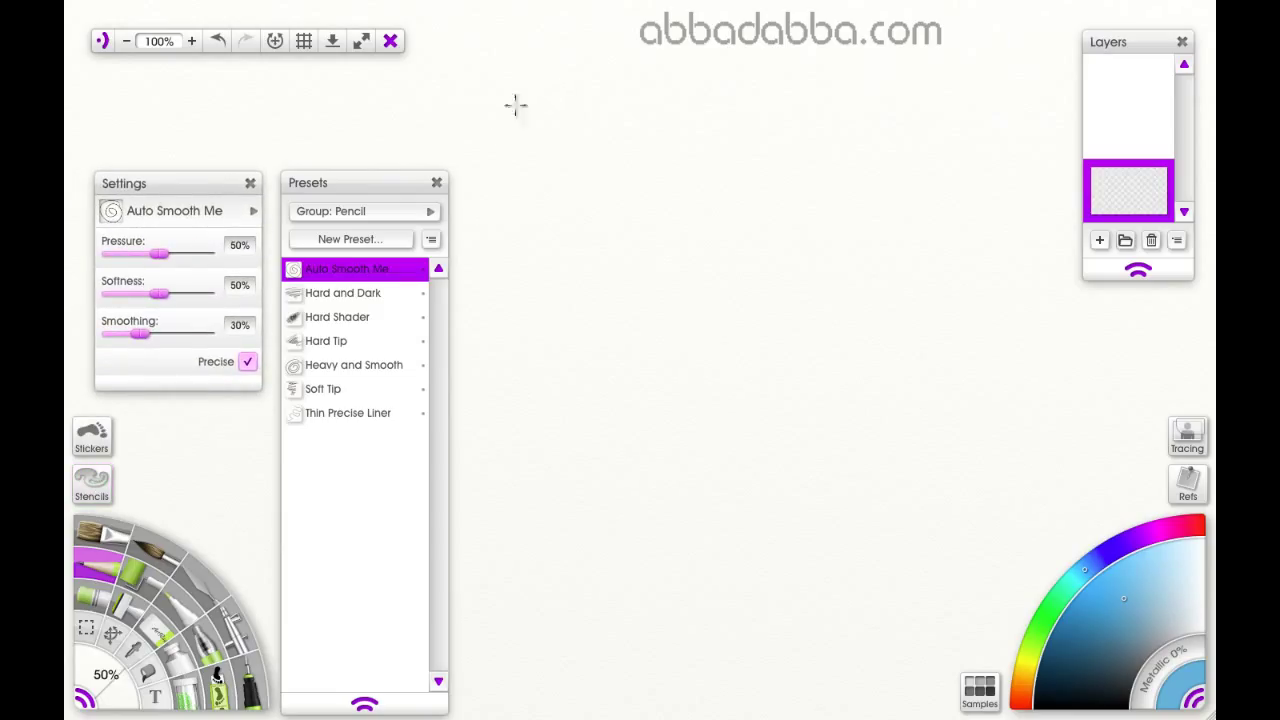
mouse_move(503, 106)
left_mouse_down()
mouse_move(562, 82)
mouse_move(578, 119)
mouse_move(669, 84)
mouse_move(728, 80)
mouse_move(751, 98)
mouse_move(858, 102)
left_mouse_up()
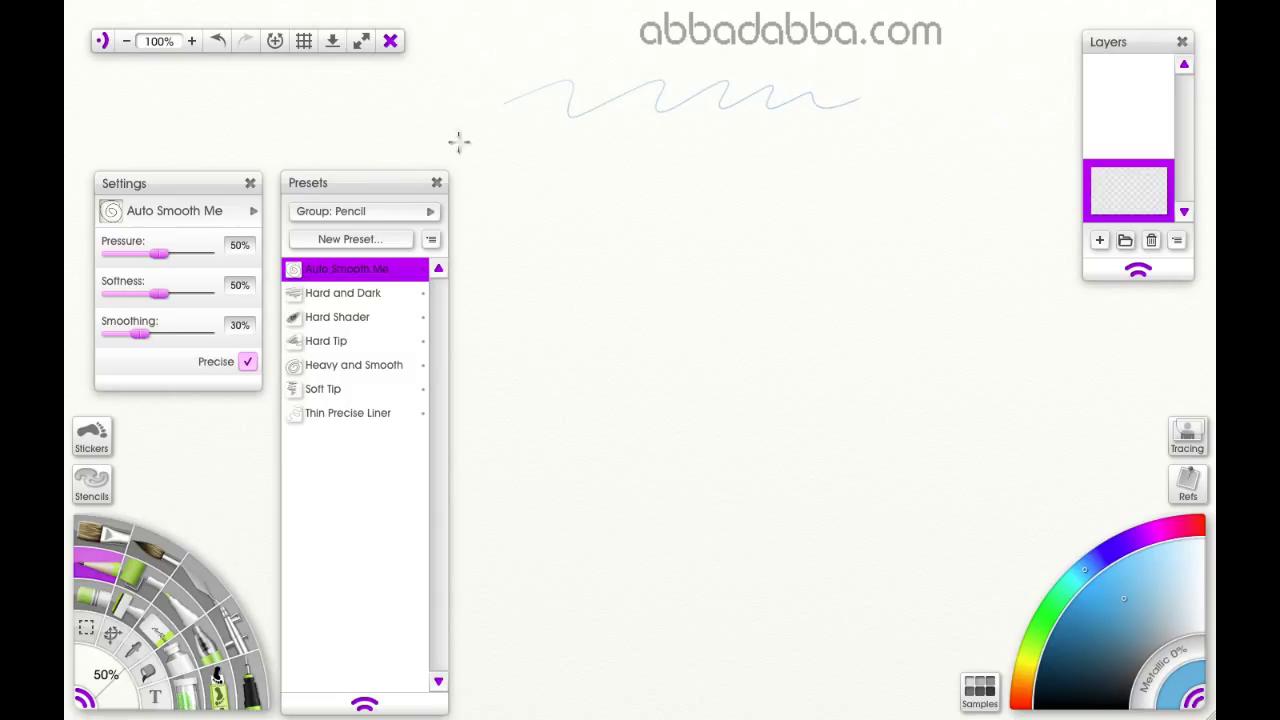
mouse_move(494, 161)
left_mouse_down()
mouse_move(547, 139)
mouse_move(553, 166)
mouse_move(611, 150)
mouse_move(613, 165)
mouse_move(858, 147)
left_mouse_up()
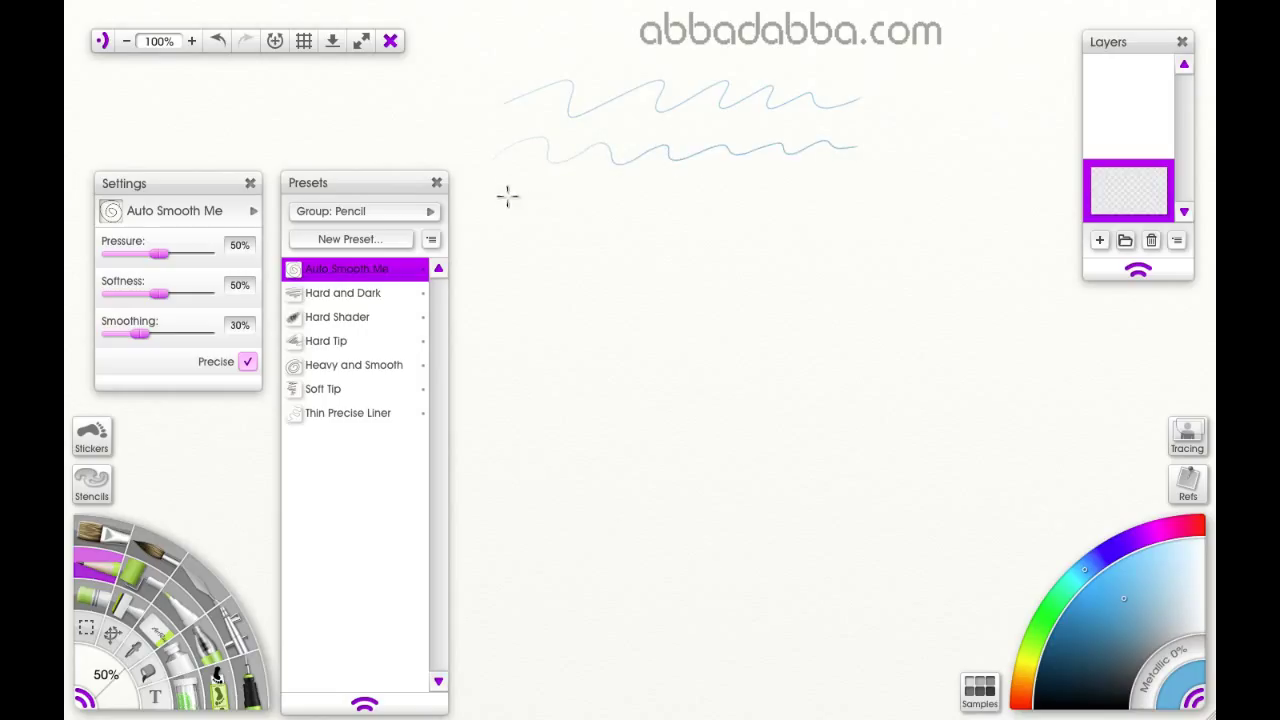
mouse_move(490, 203)
left_mouse_down()
mouse_move(527, 191)
mouse_move(531, 209)
mouse_move(565, 191)
mouse_move(664, 204)
mouse_move(759, 184)
mouse_move(788, 197)
mouse_move(819, 188)
mouse_move(826, 202)
mouse_move(866, 191)
left_mouse_up()
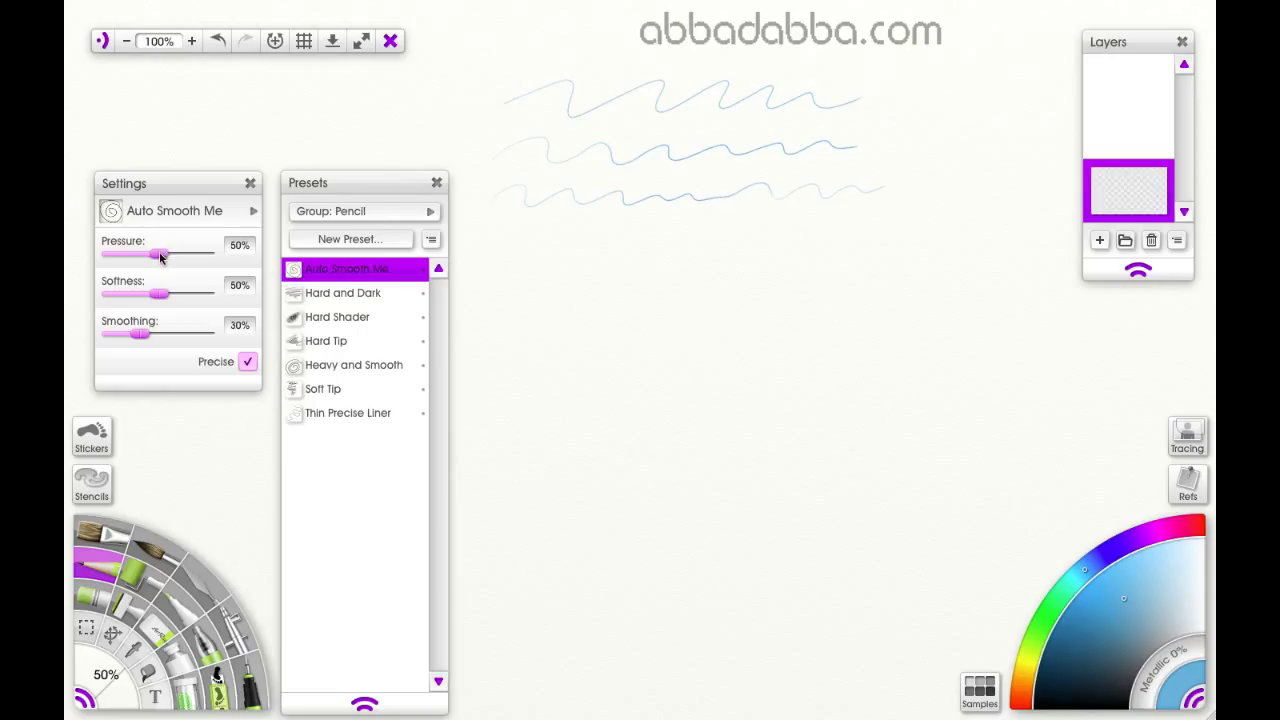
Draw a wavy stroke at 100% pressure, then a fainter one at 45% pressure.
left_click_drag(161, 257, 206, 254)
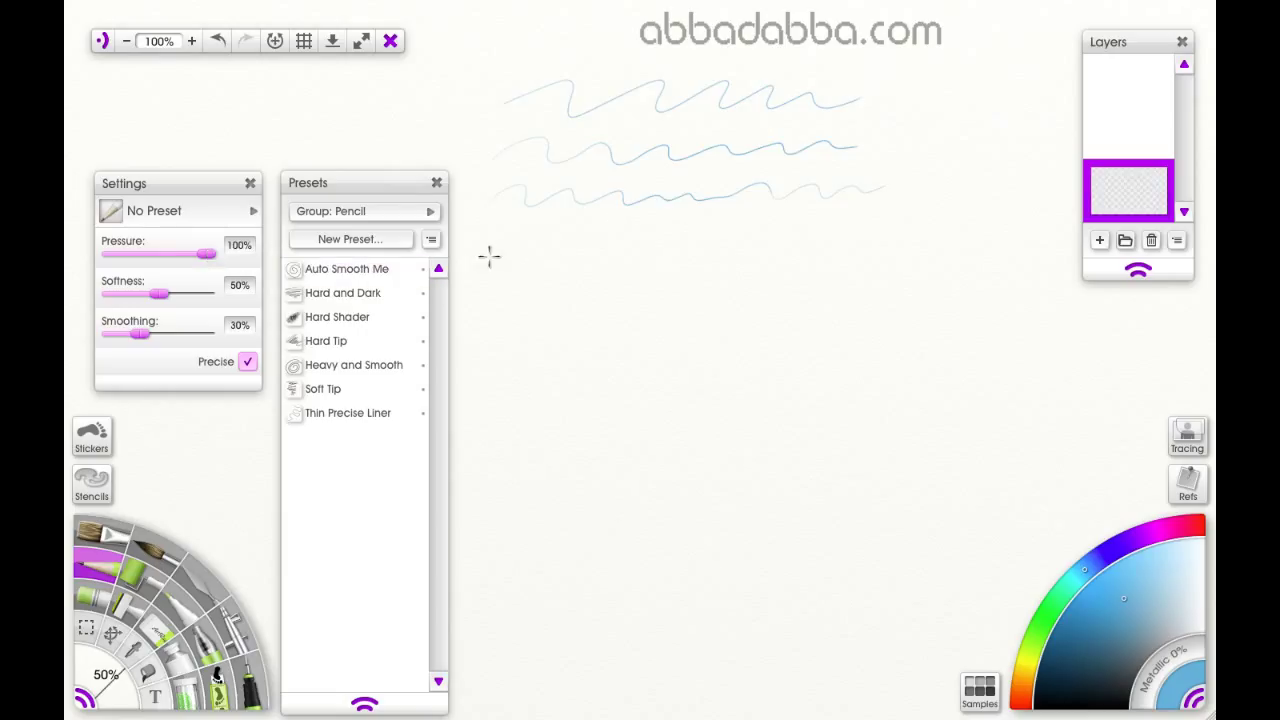
mouse_move(495, 253)
left_mouse_down()
mouse_move(540, 236)
mouse_move(545, 259)
mouse_move(581, 236)
mouse_move(592, 258)
mouse_move(638, 236)
mouse_move(646, 258)
mouse_move(688, 235)
mouse_move(703, 255)
mouse_move(785, 234)
mouse_move(805, 253)
mouse_move(832, 238)
mouse_move(895, 242)
left_mouse_up()
left_click(345, 293)
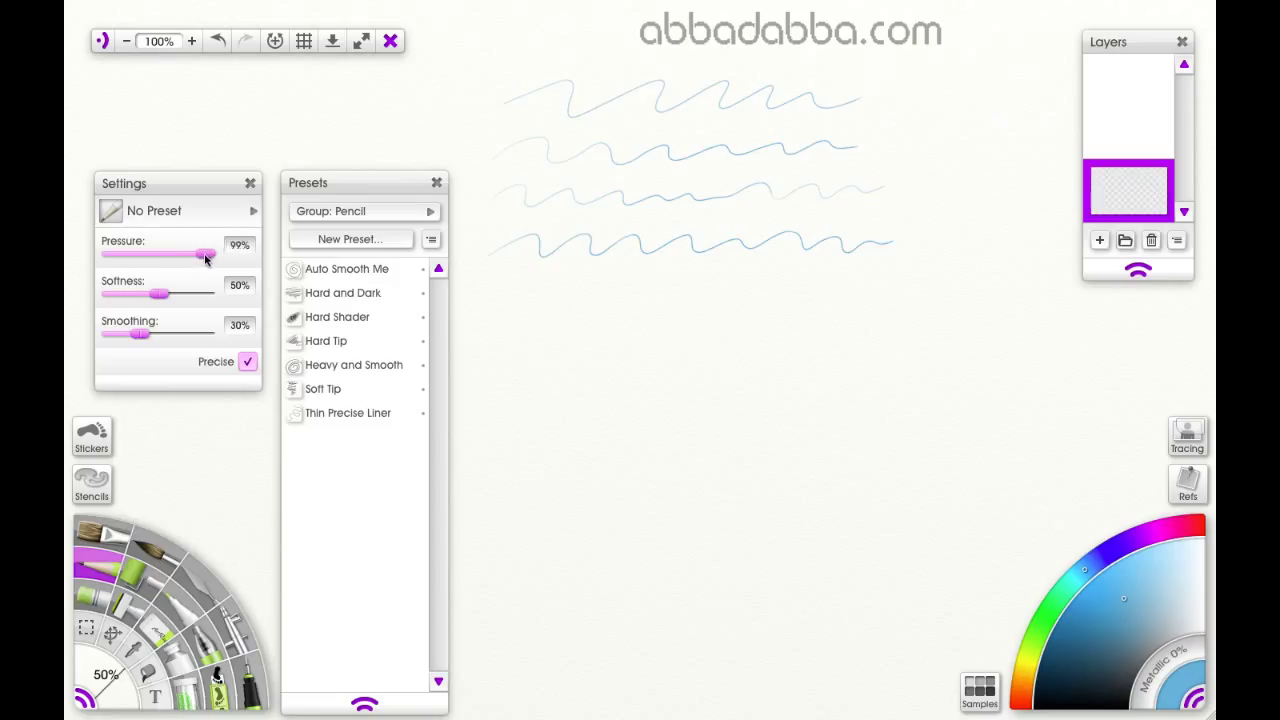
left_click_drag(206, 258, 155, 263)
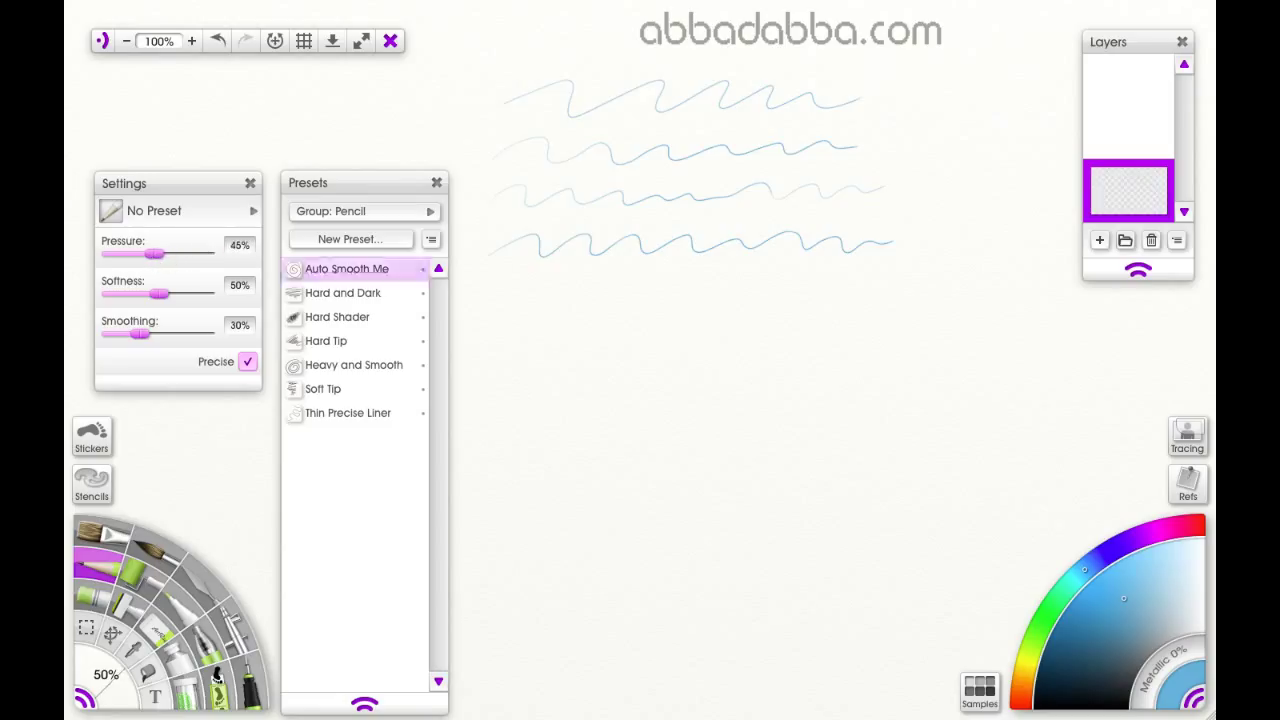
mouse_move(531, 272)
left_mouse_down()
mouse_move(533, 307)
mouse_move(591, 287)
mouse_move(597, 305)
mouse_move(638, 288)
mouse_move(692, 290)
mouse_move(700, 307)
mouse_move(757, 285)
mouse_move(755, 306)
mouse_move(811, 290)
mouse_move(884, 291)
left_mouse_up()
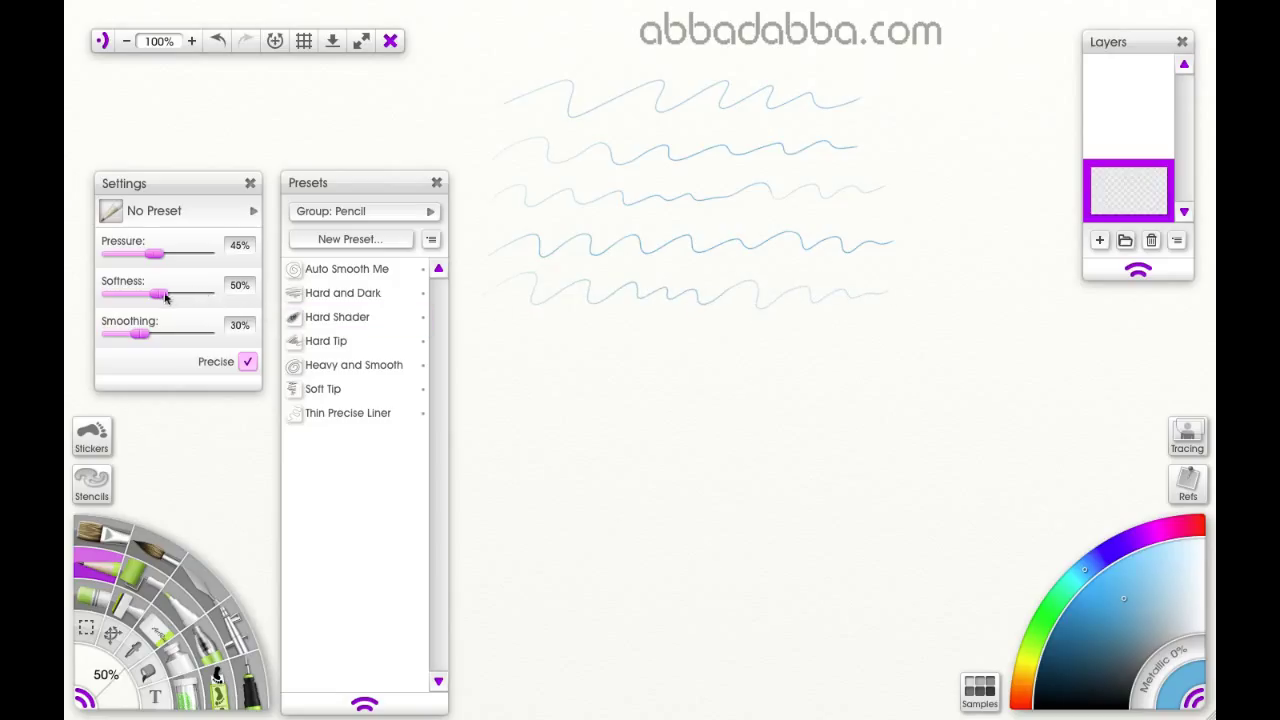
Draw strokes at 100% softness and full pressure, then set pressure 51% and softness 54%.
left_click_drag(165, 300, 207, 294)
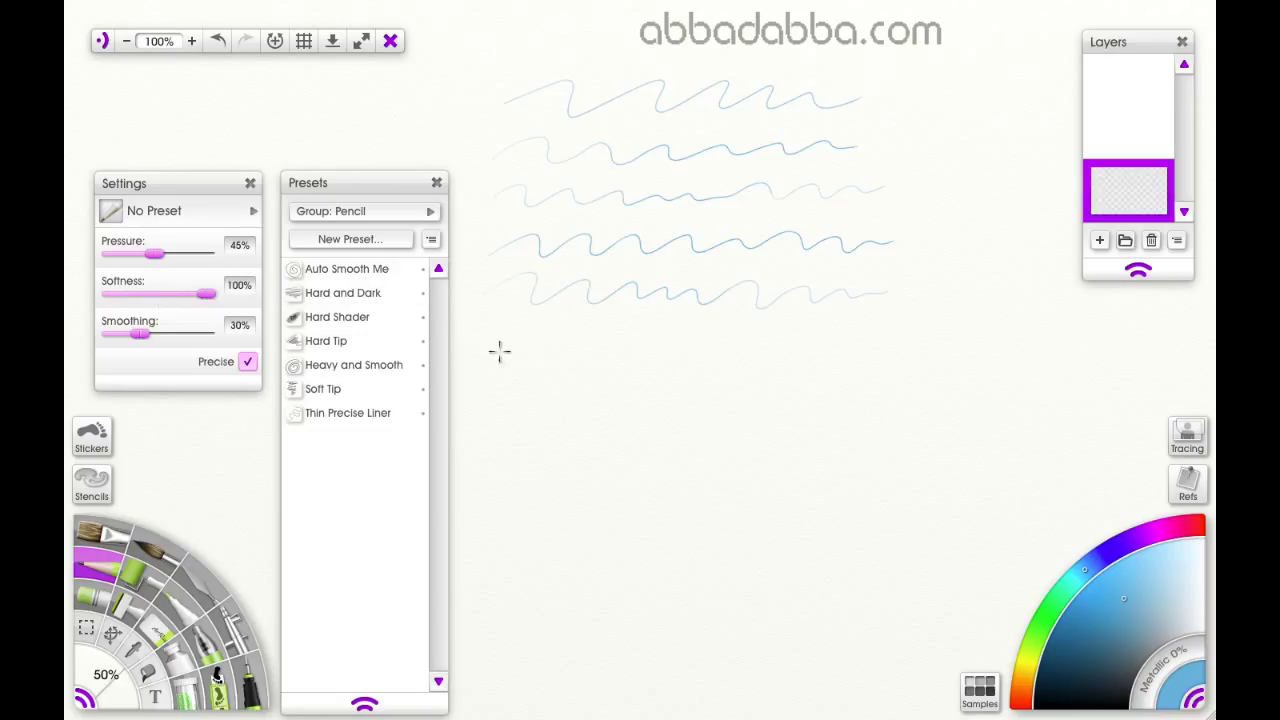
mouse_move(497, 351)
left_mouse_down()
mouse_move(529, 340)
mouse_move(573, 360)
mouse_move(628, 339)
mouse_move(630, 367)
mouse_move(704, 340)
mouse_move(776, 357)
mouse_move(895, 336)
left_mouse_up()
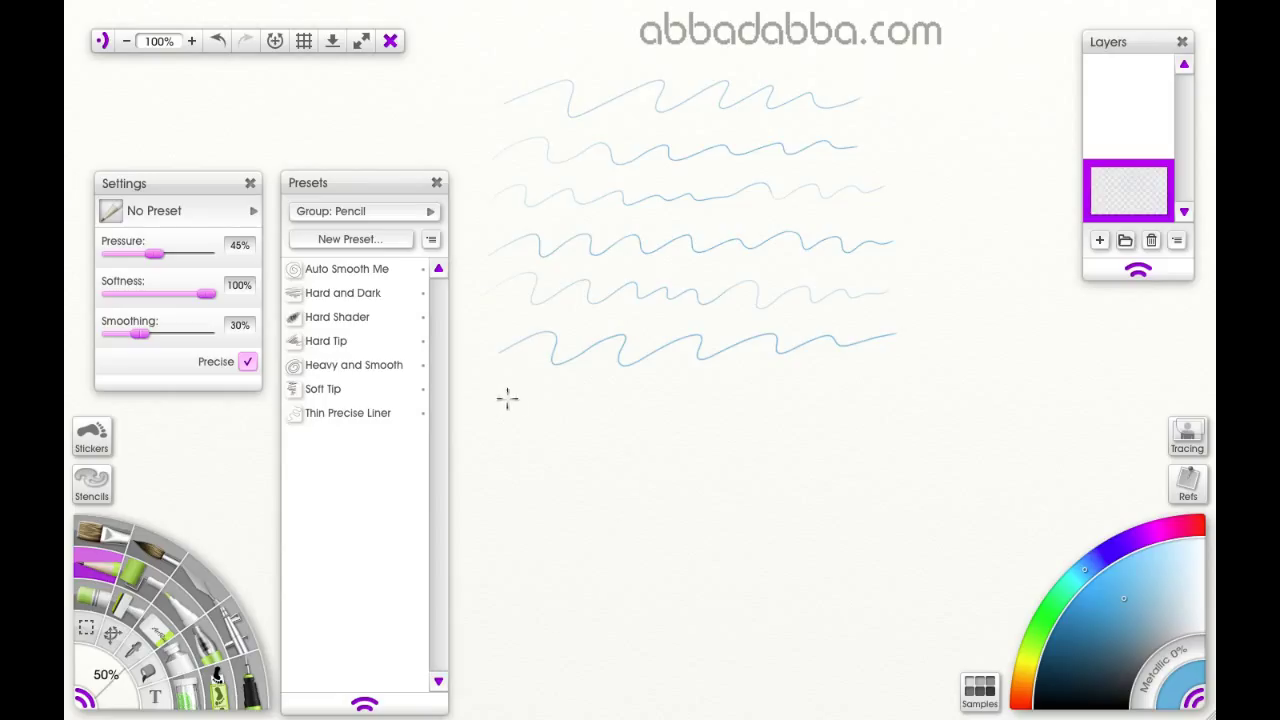
mouse_move(544, 410)
left_mouse_down()
mouse_move(615, 390)
mouse_move(607, 414)
mouse_move(663, 387)
mouse_move(668, 406)
mouse_move(715, 387)
mouse_move(736, 405)
mouse_move(796, 383)
mouse_move(794, 404)
mouse_move(844, 376)
mouse_move(841, 400)
mouse_move(898, 386)
left_mouse_up()
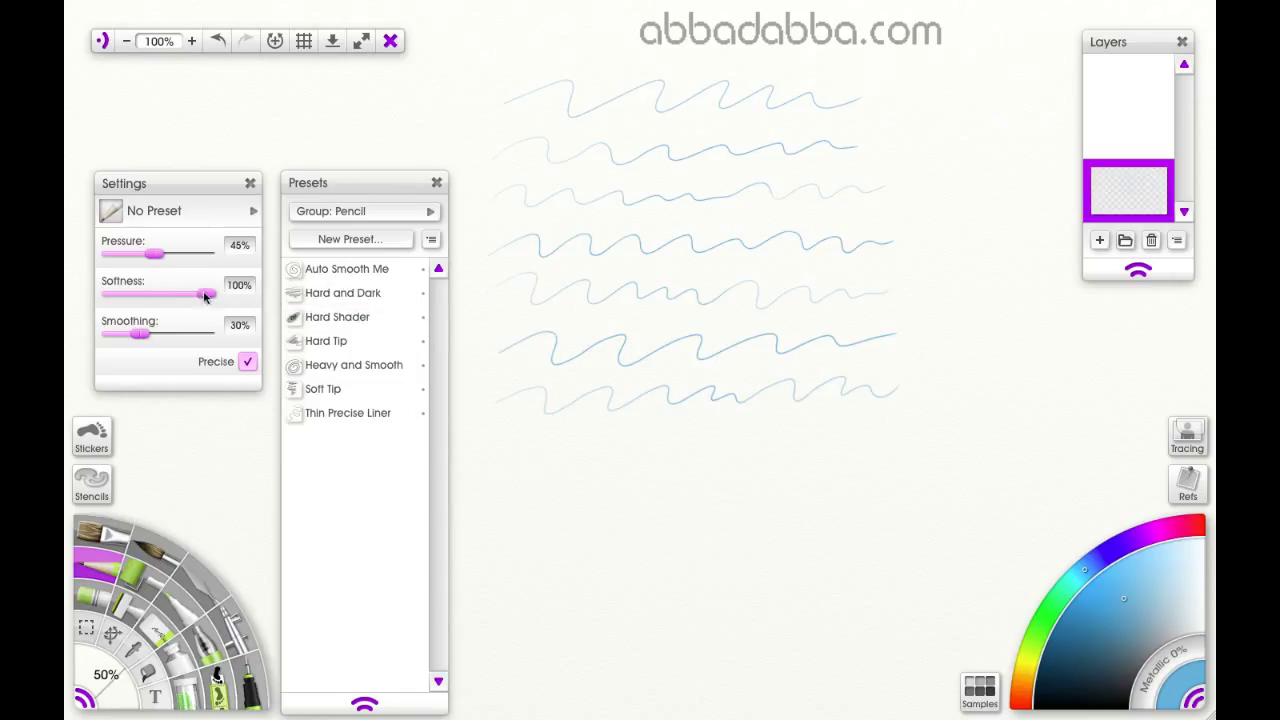
left_click_drag(157, 257, 259, 257)
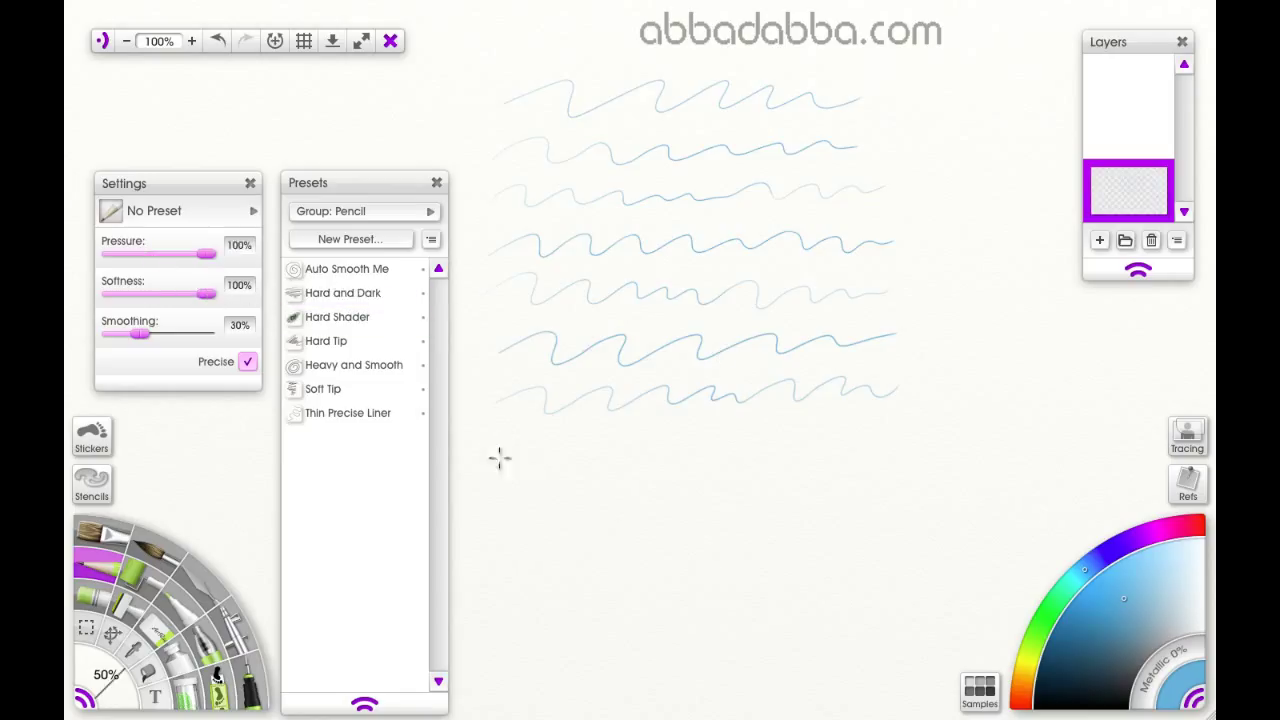
mouse_move(480, 457)
left_mouse_down()
mouse_move(529, 436)
mouse_move(525, 464)
mouse_move(590, 442)
mouse_move(597, 463)
mouse_move(653, 445)
mouse_move(660, 463)
mouse_move(712, 442)
mouse_move(716, 462)
mouse_move(756, 436)
mouse_move(779, 439)
mouse_move(786, 456)
mouse_move(882, 436)
left_mouse_up()
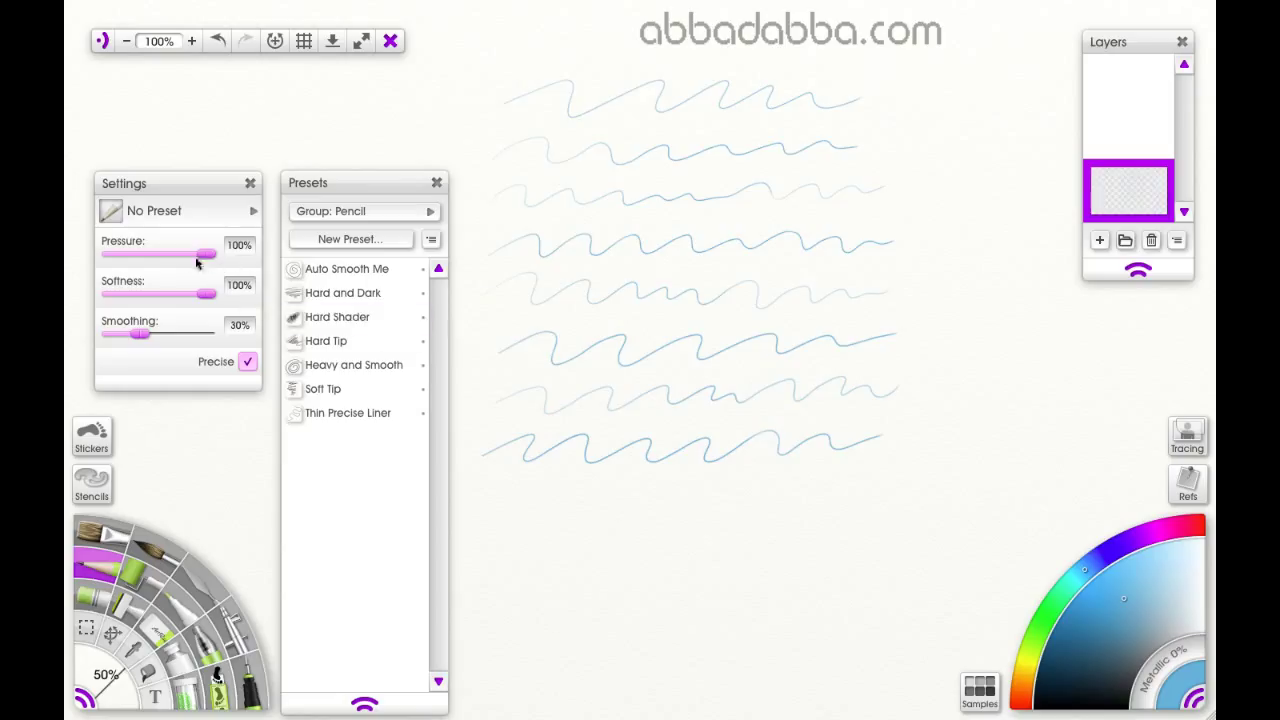
left_click_drag(207, 257, 163, 260)
left_click_drag(206, 298, 163, 303)
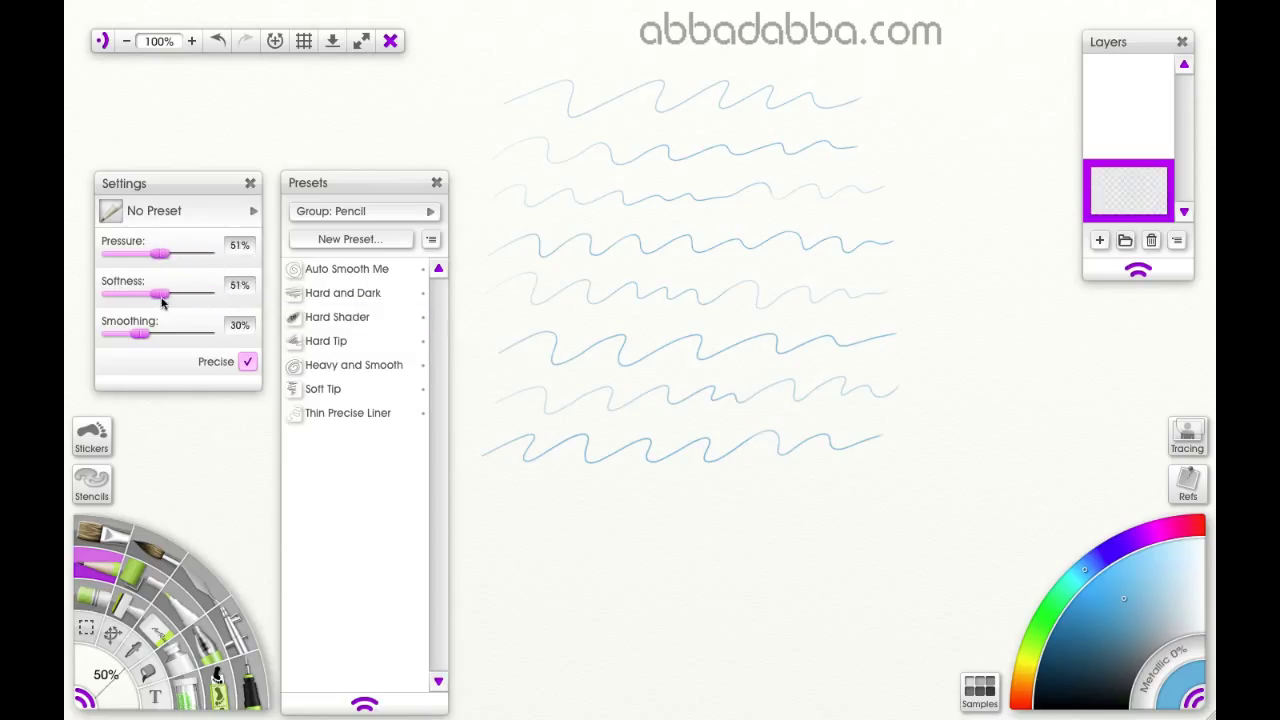
Turn off Precise and draw two more wavy lines below the others.
left_click(246, 364)
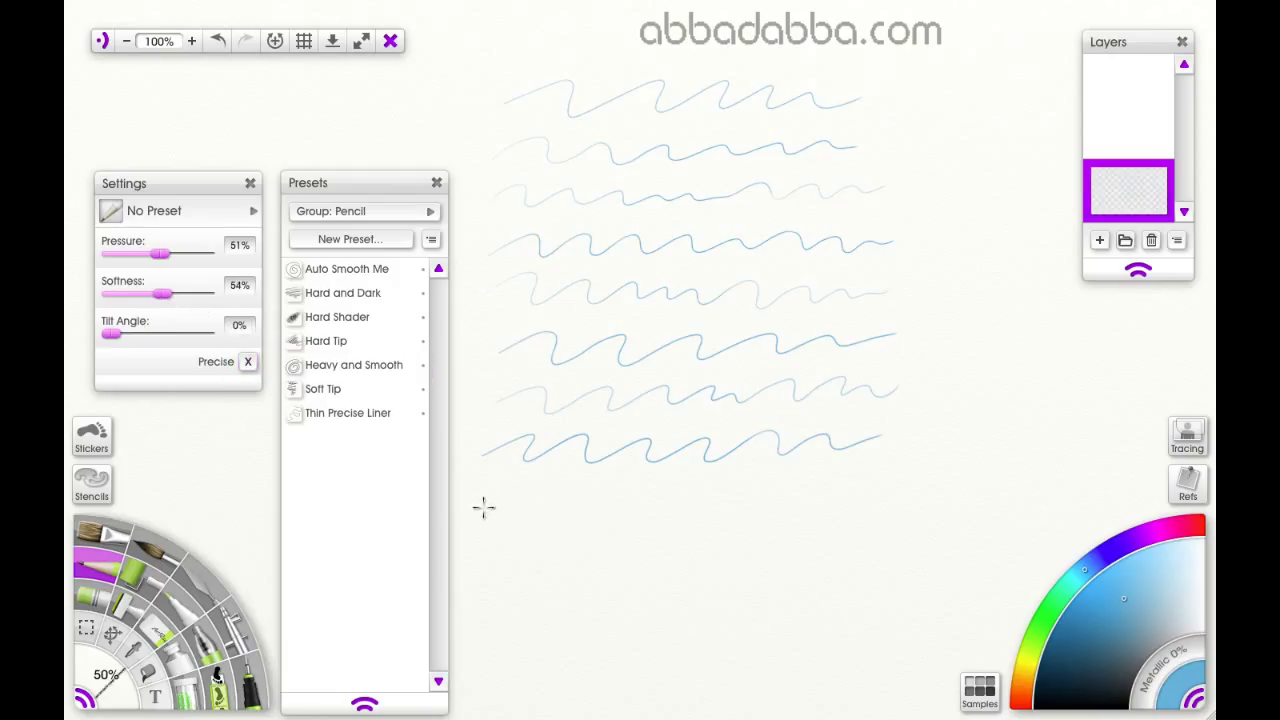
mouse_move(484, 507)
left_mouse_down()
mouse_move(550, 482)
mouse_move(568, 486)
mouse_move(555, 514)
mouse_move(617, 487)
mouse_move(628, 510)
mouse_move(660, 497)
mouse_move(682, 513)
mouse_move(801, 490)
mouse_move(898, 492)
left_mouse_up()
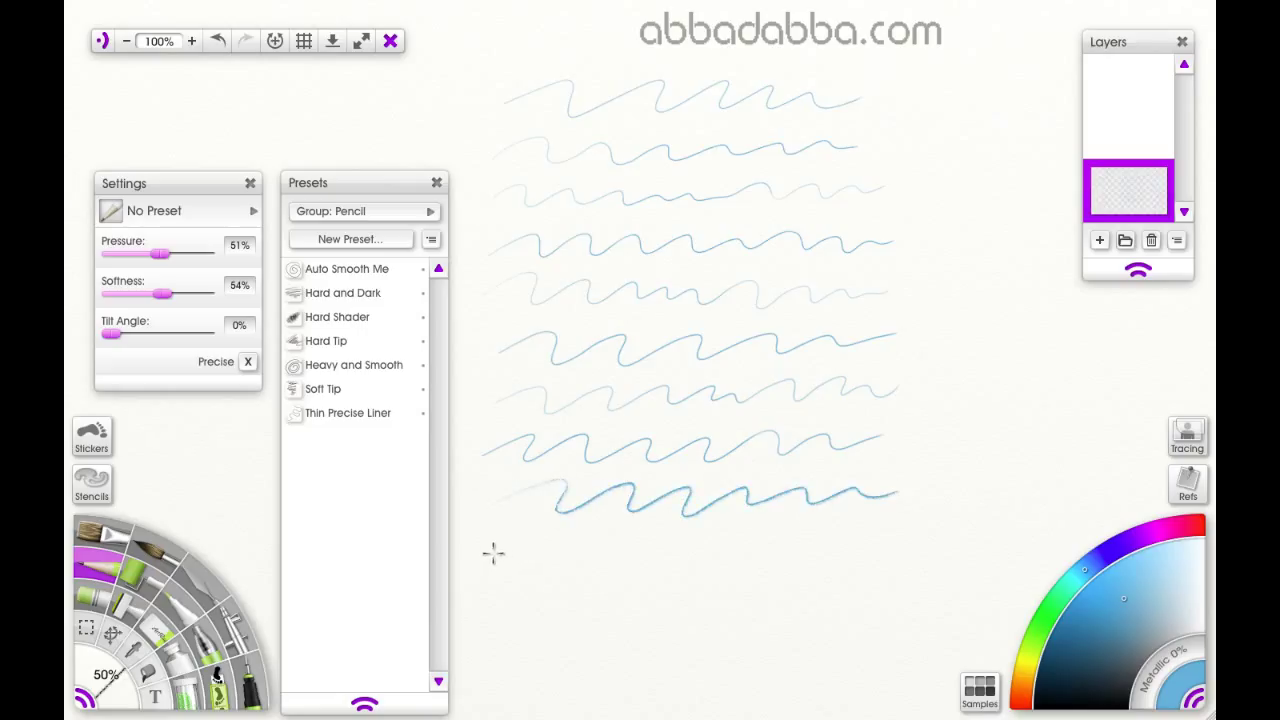
mouse_move(527, 534)
left_mouse_down()
mouse_move(589, 536)
mouse_move(597, 559)
mouse_move(645, 540)
mouse_move(656, 554)
mouse_move(707, 556)
mouse_move(813, 544)
mouse_move(817, 559)
mouse_move(907, 542)
left_mouse_up()
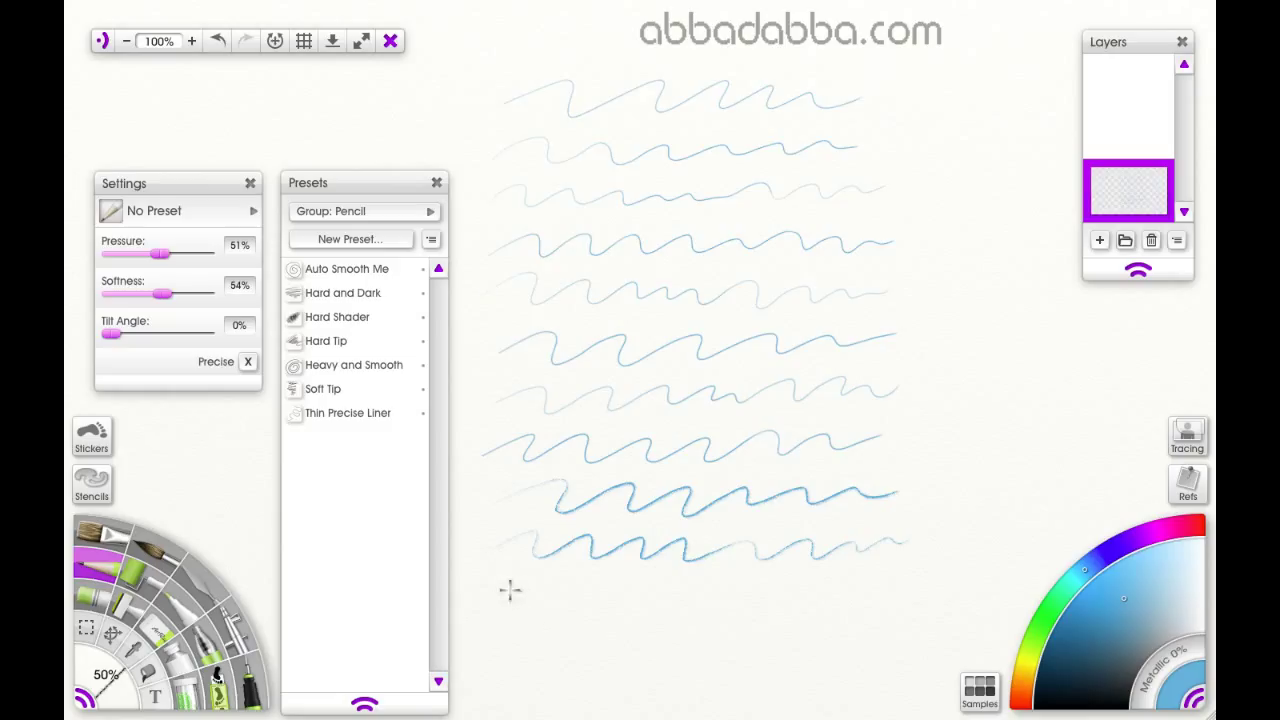
Scribble two shaded patches near the bottom and one at the top left.
mouse_move(512, 588)
left_mouse_down()
mouse_move(493, 619)
mouse_move(527, 583)
mouse_move(499, 624)
mouse_move(535, 597)
left_mouse_up()
mouse_move(661, 612)
left_mouse_down()
mouse_move(741, 631)
mouse_move(790, 612)
left_mouse_up()
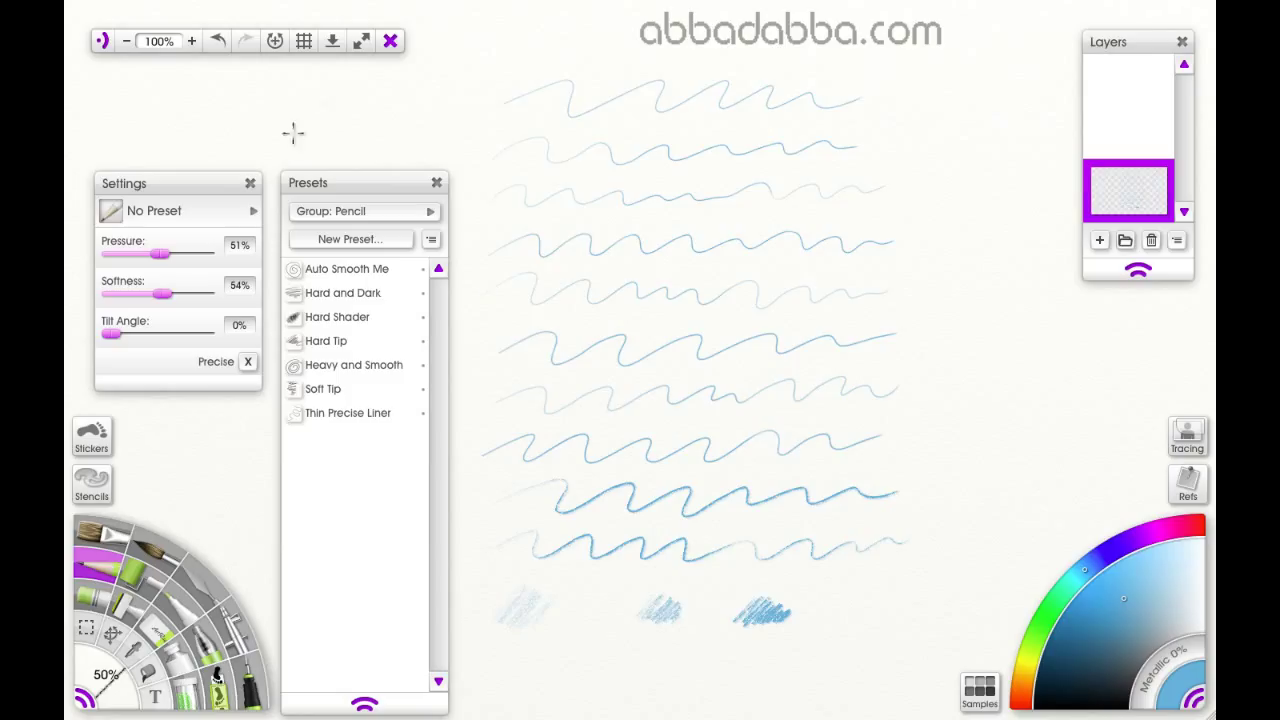
mouse_move(319, 113)
left_mouse_down()
mouse_move(357, 94)
mouse_move(323, 137)
mouse_move(385, 101)
mouse_move(376, 123)
mouse_move(408, 126)
left_mouse_up()
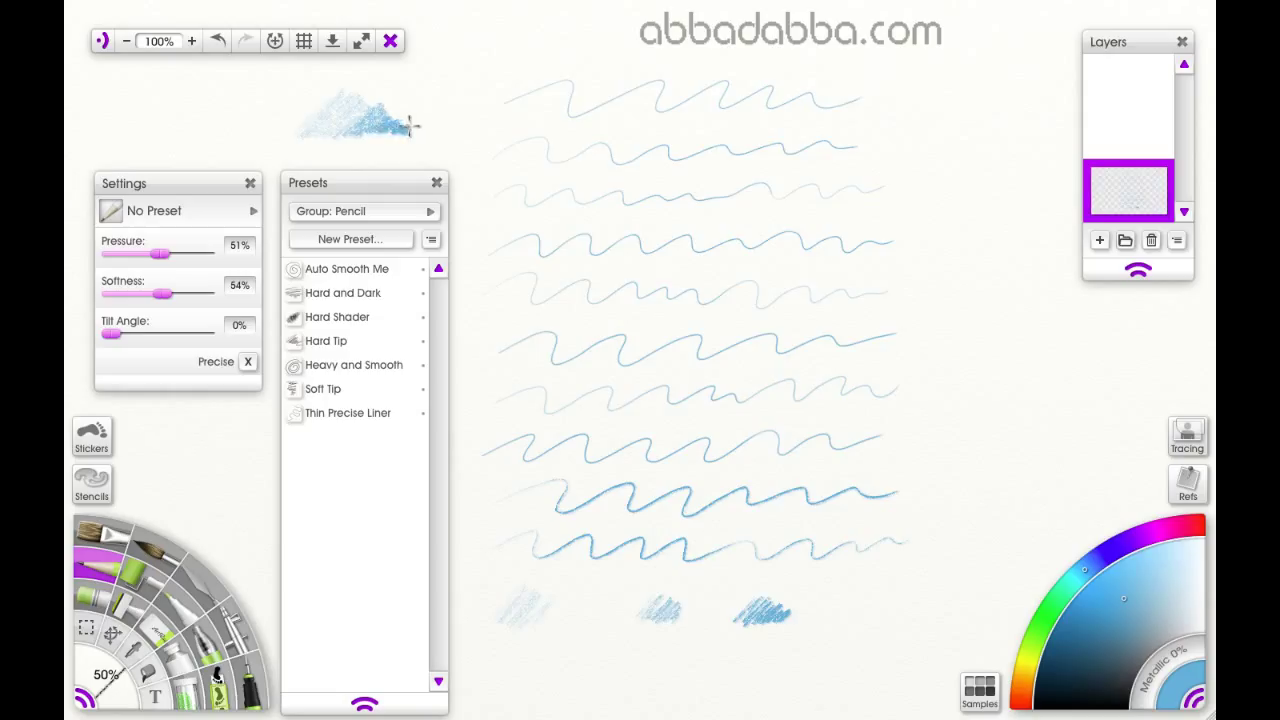
Select the Heavy and Smooth preset and draw three wavy lines near the top.
left_click(326, 341)
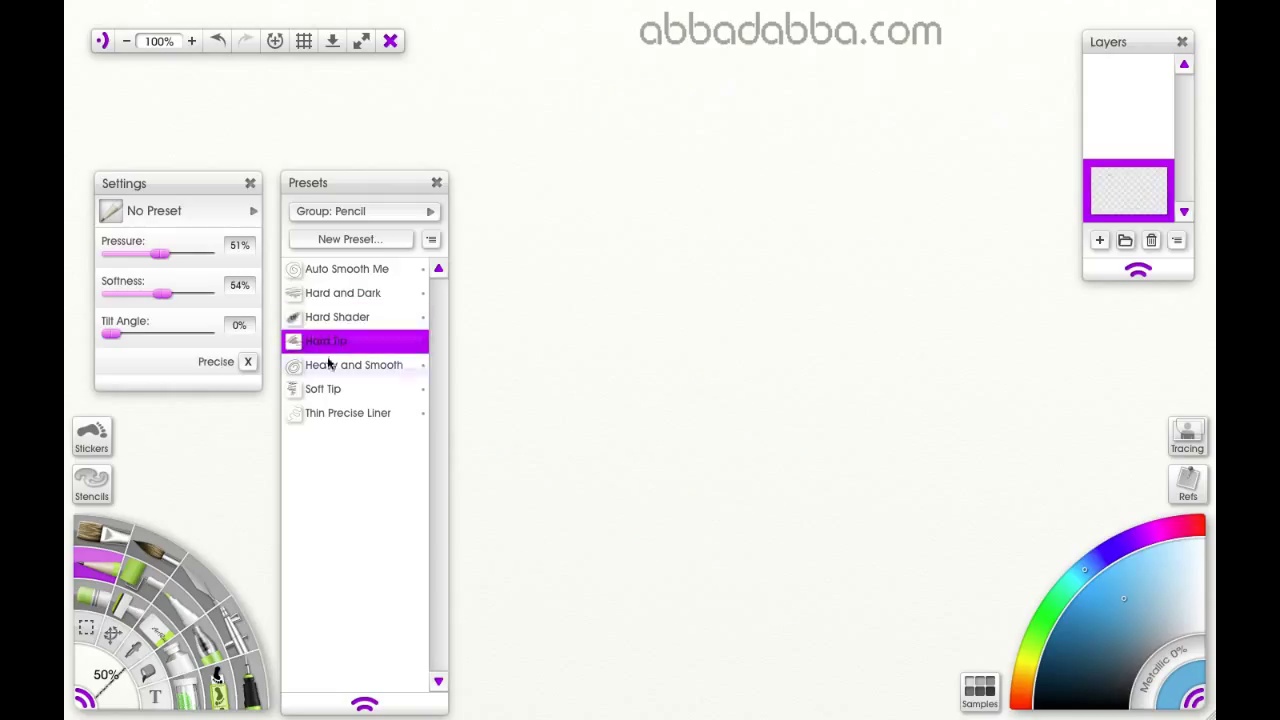
left_click(328, 365)
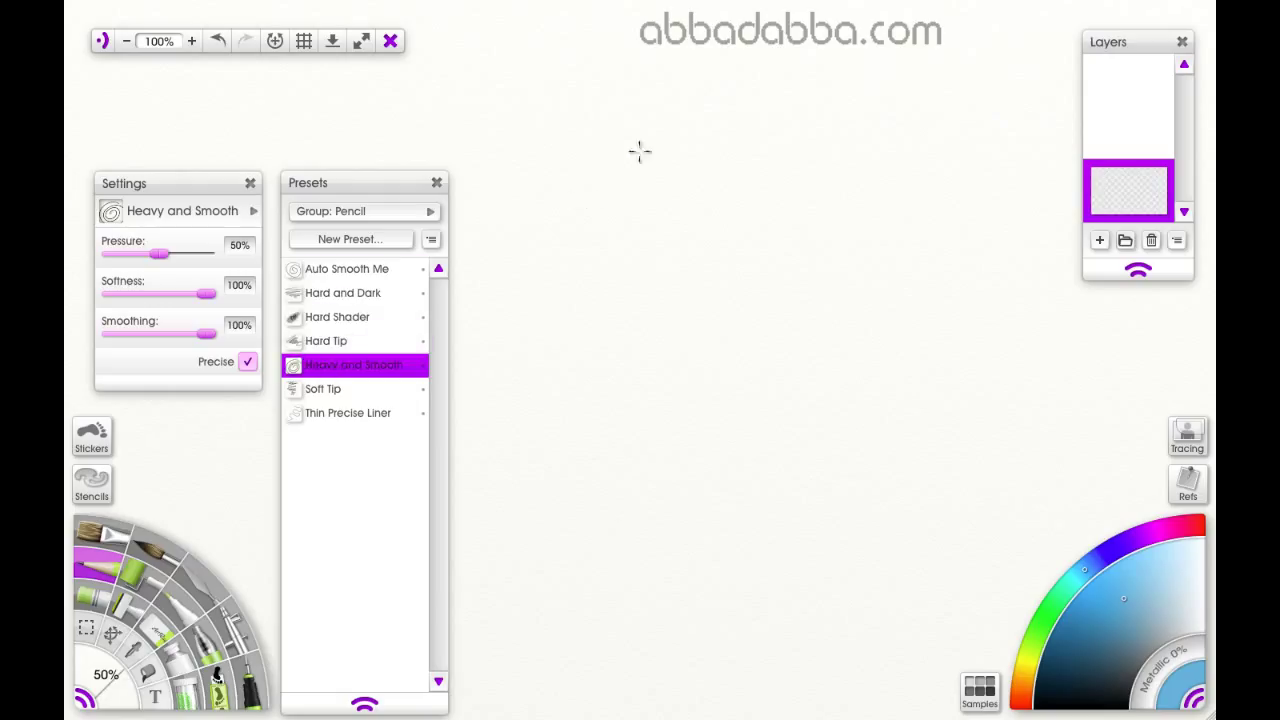
left_click_drag(503, 104, 576, 83)
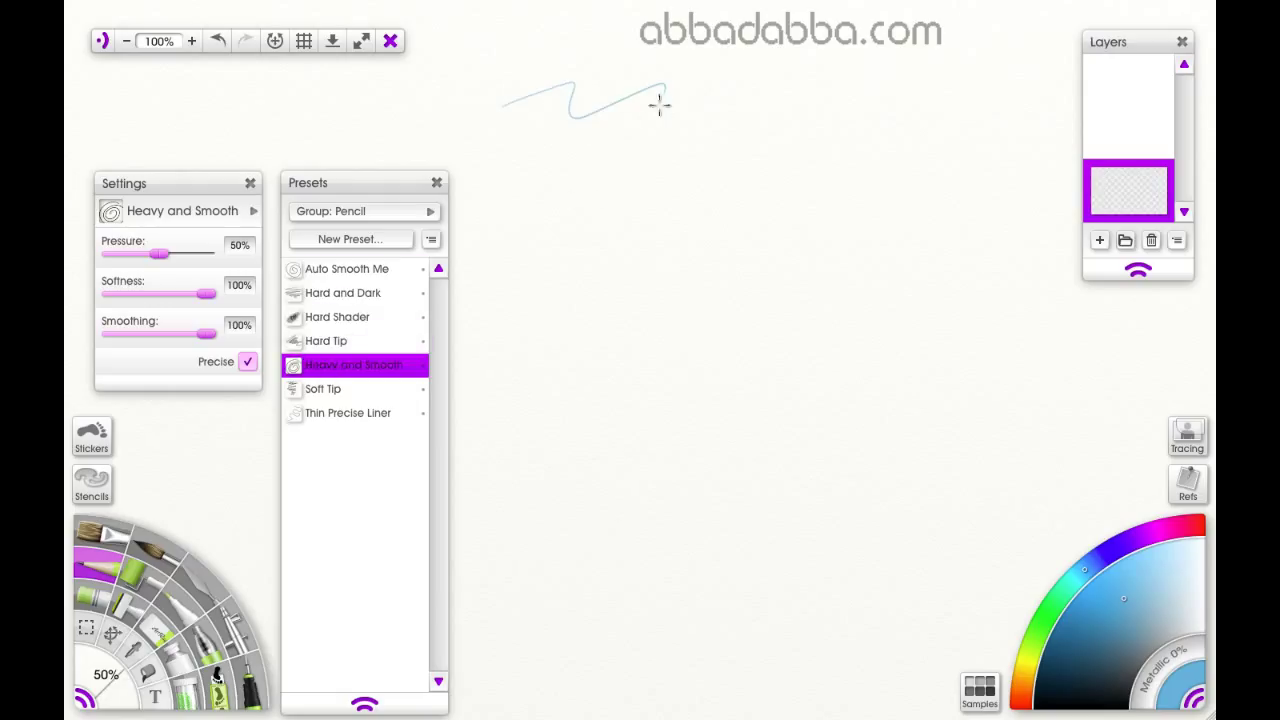
left_click_drag(658, 113, 892, 94)
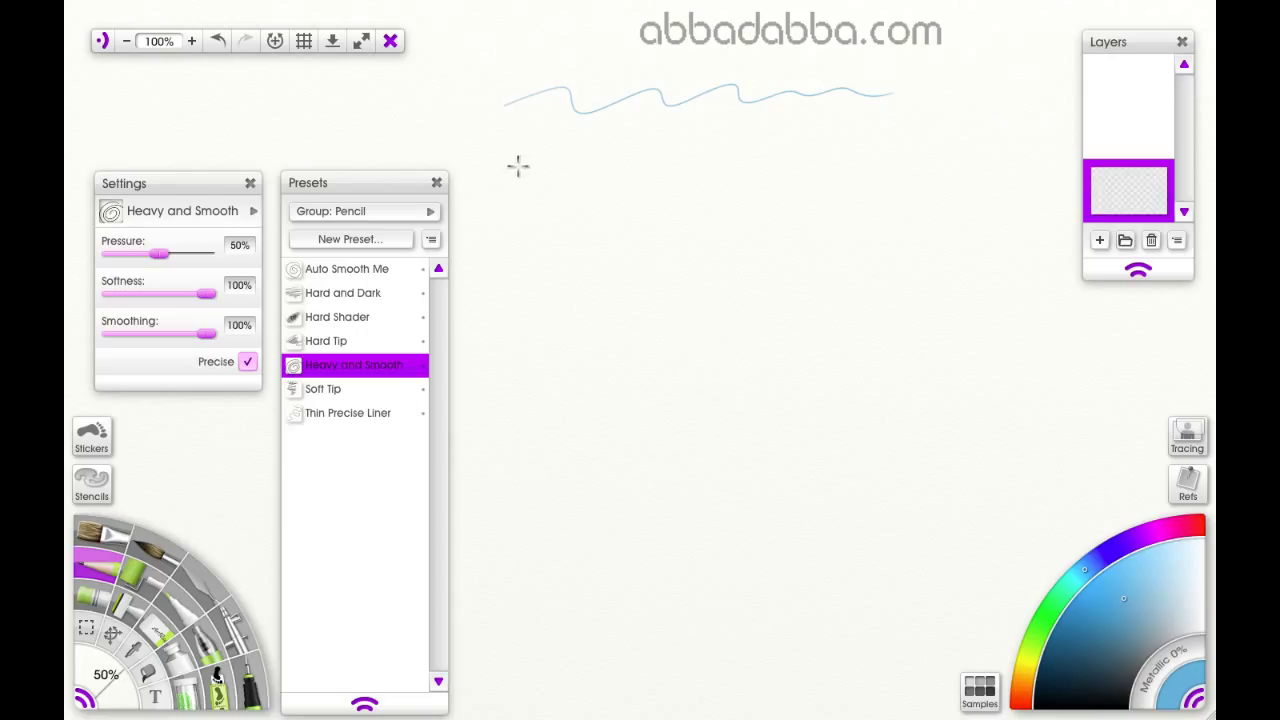
mouse_move(562, 156)
left_mouse_down()
mouse_move(617, 153)
mouse_move(727, 172)
mouse_move(785, 159)
mouse_move(807, 176)
mouse_move(912, 160)
left_mouse_up()
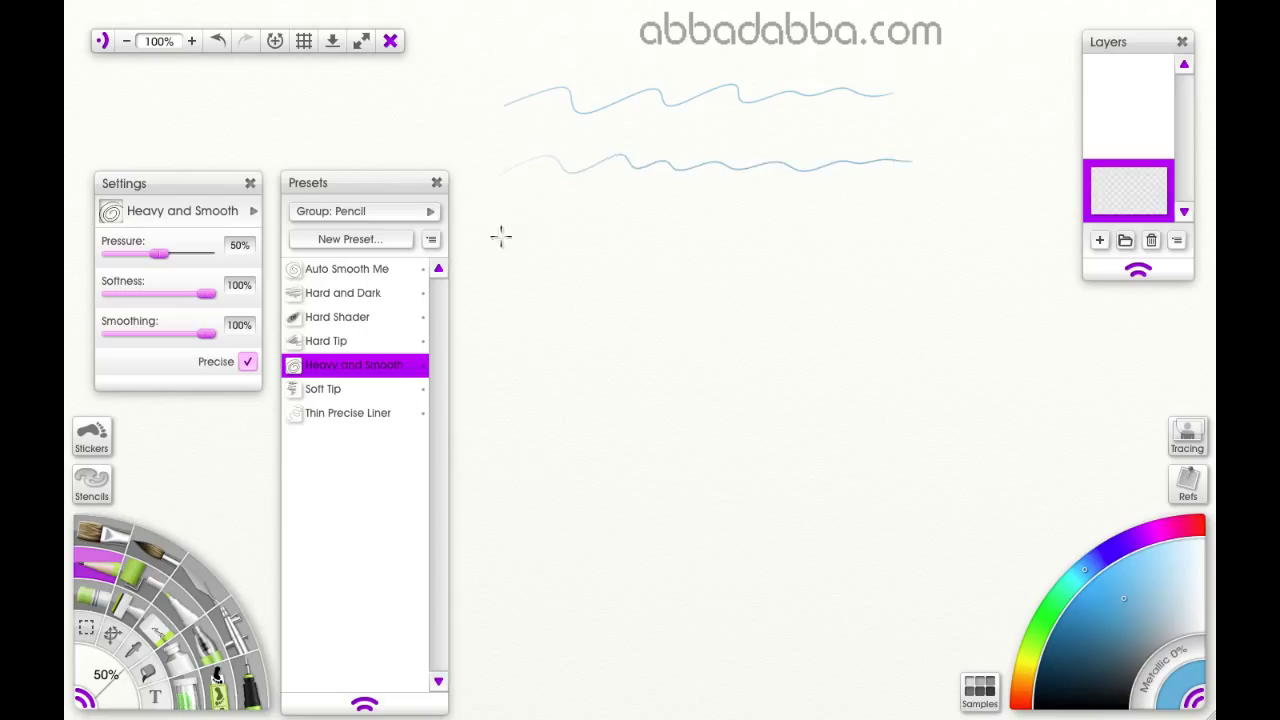
mouse_move(494, 237)
left_mouse_down()
mouse_move(539, 219)
mouse_move(538, 242)
mouse_move(589, 212)
mouse_move(584, 243)
mouse_move(641, 222)
mouse_move(651, 235)
mouse_move(796, 236)
mouse_move(842, 216)
mouse_move(842, 237)
mouse_move(883, 219)
mouse_move(931, 217)
left_mouse_up()
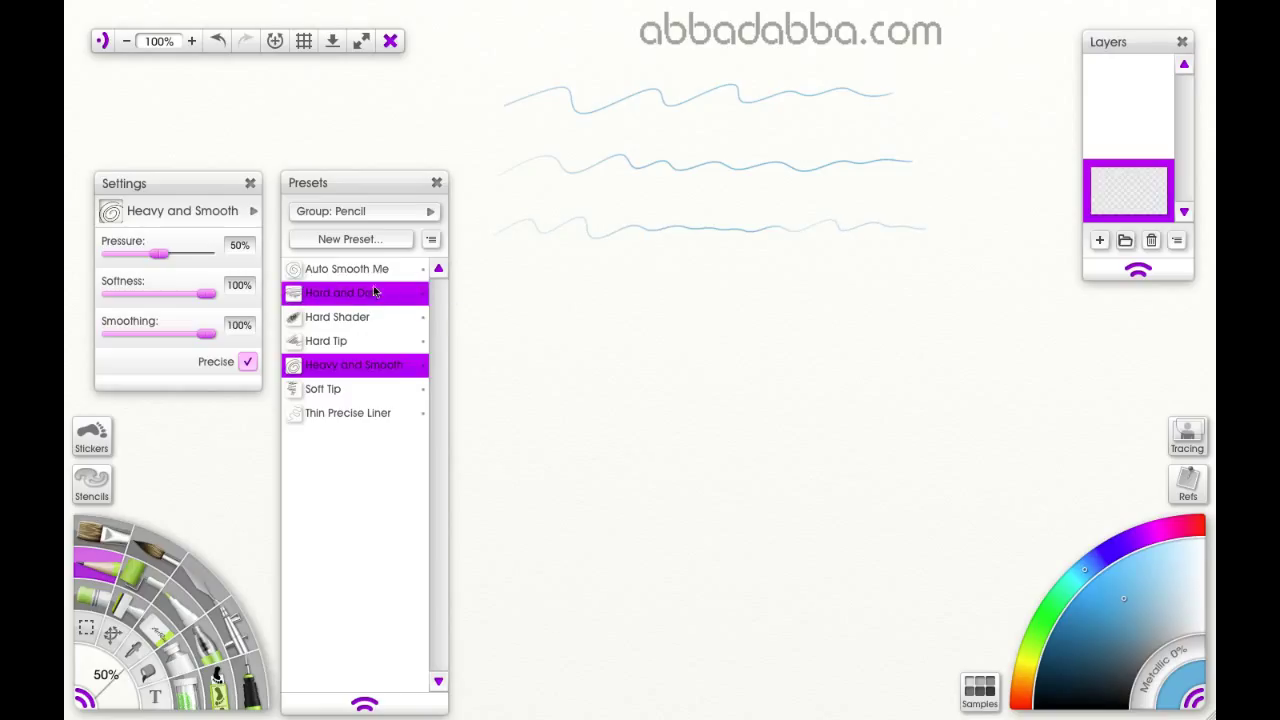
Draw lines at 100% pressure, then at 46% softness, then at 46% pressure.
left_click_drag(163, 258, 215, 254)
mouse_move(486, 302)
left_mouse_down()
mouse_move(543, 265)
mouse_move(541, 291)
mouse_move(558, 305)
mouse_move(603, 276)
mouse_move(609, 303)
mouse_move(665, 281)
mouse_move(674, 299)
mouse_move(716, 285)
mouse_move(725, 302)
mouse_move(794, 265)
mouse_move(801, 289)
mouse_move(912, 284)
left_mouse_up()
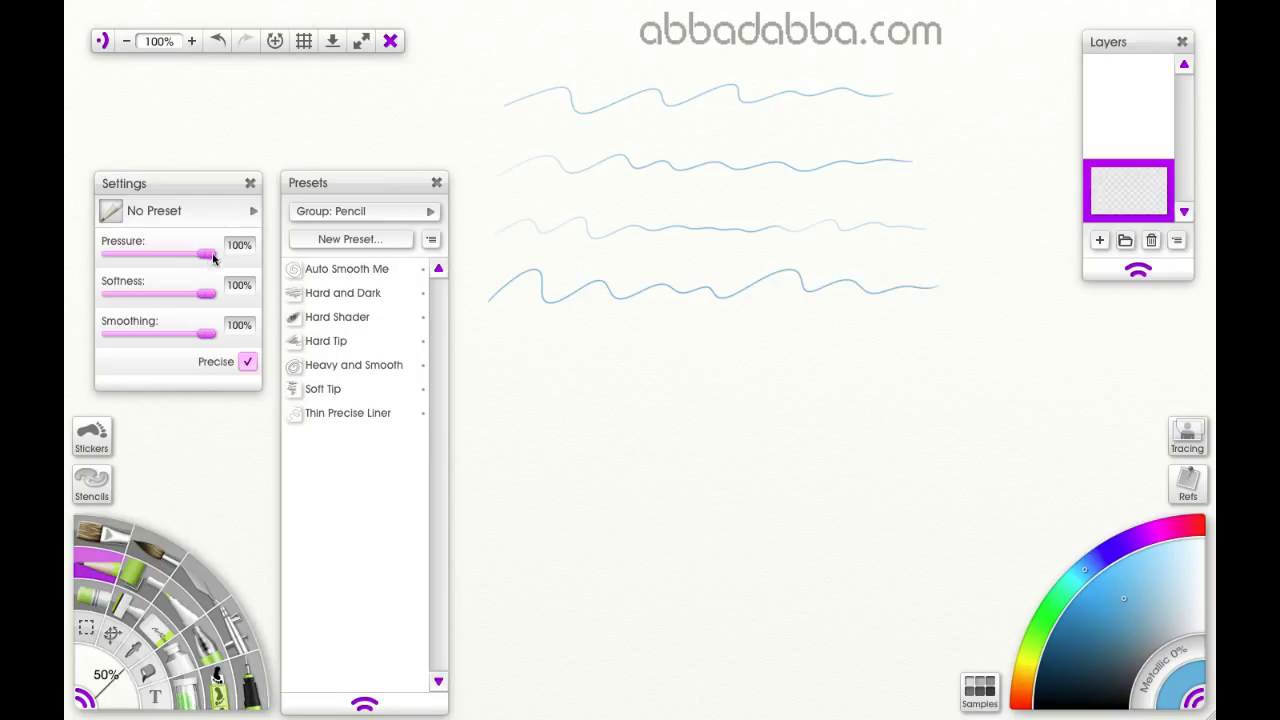
left_click_drag(203, 294, 156, 294)
mouse_move(482, 352)
left_mouse_down()
mouse_move(534, 327)
mouse_move(532, 359)
mouse_move(585, 332)
mouse_move(607, 347)
mouse_move(652, 335)
mouse_move(658, 356)
mouse_move(764, 327)
mouse_move(774, 348)
mouse_move(921, 338)
left_mouse_up()
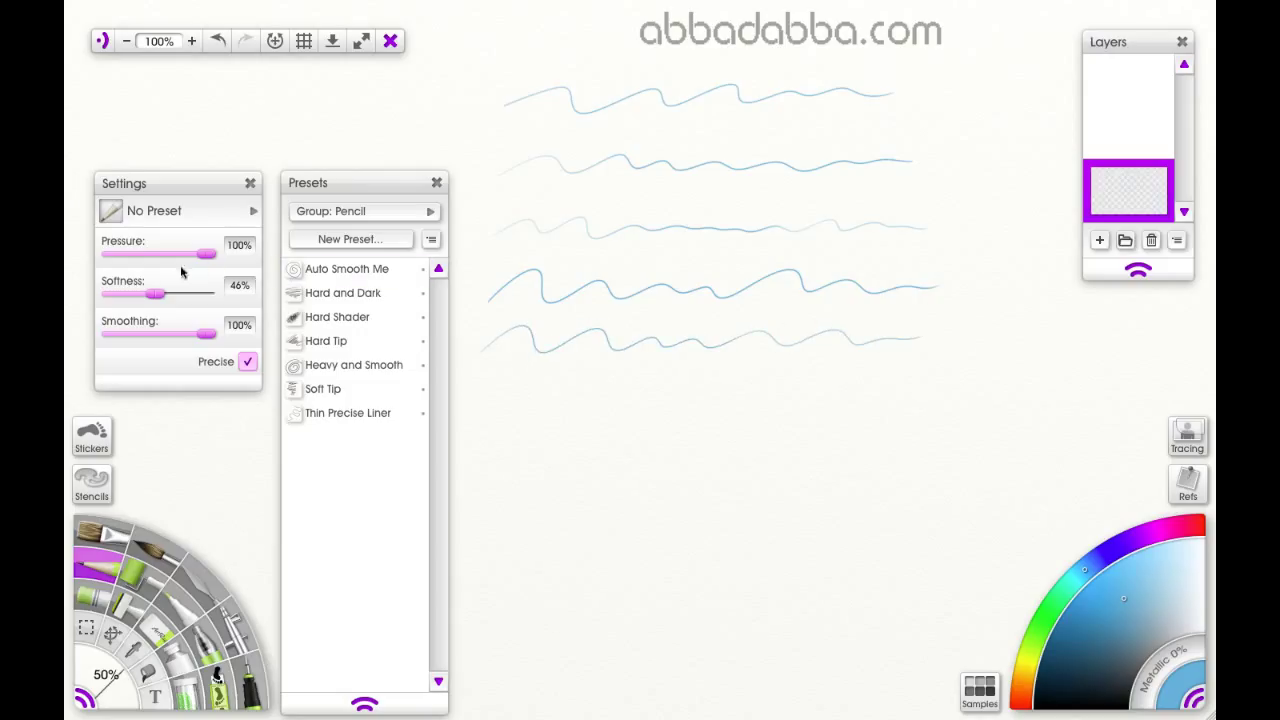
left_click_drag(207, 259, 156, 264)
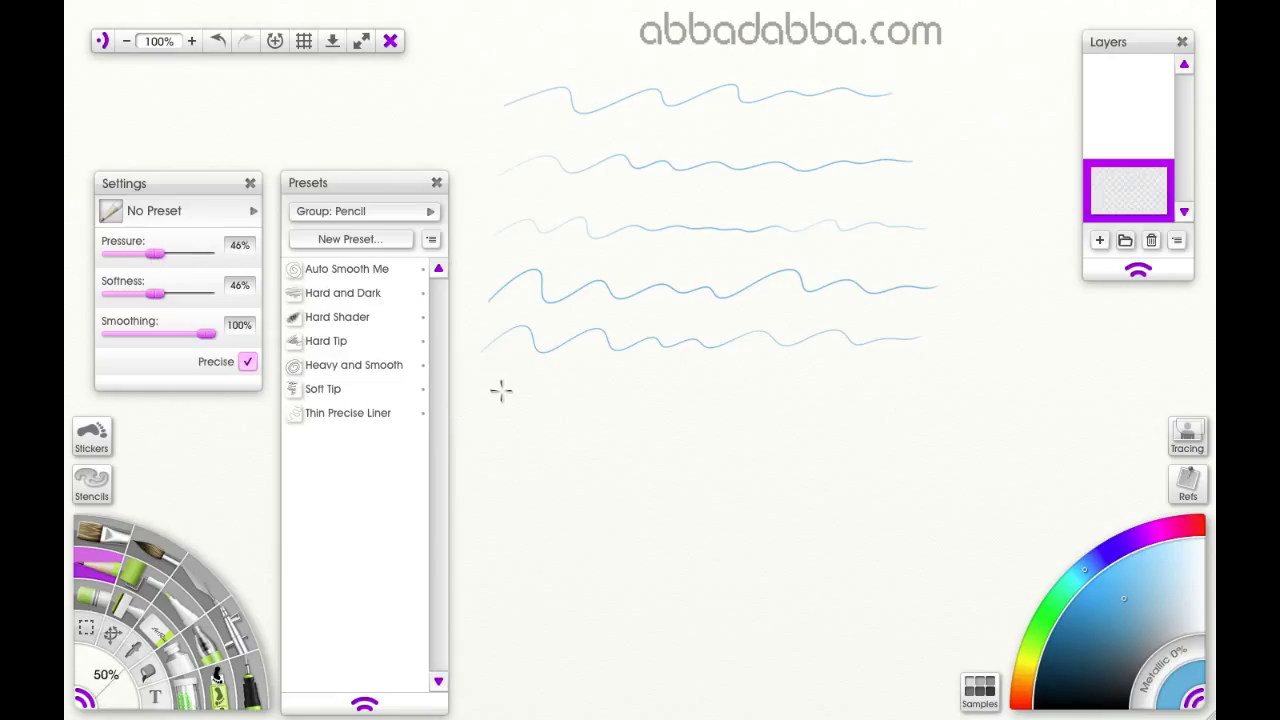
mouse_move(543, 372)
left_mouse_down()
mouse_move(557, 408)
mouse_move(605, 390)
mouse_move(615, 409)
mouse_move(660, 384)
mouse_move(675, 405)
mouse_move(740, 384)
mouse_move(752, 404)
mouse_move(814, 386)
mouse_move(826, 400)
mouse_move(868, 386)
mouse_move(930, 388)
left_mouse_up()
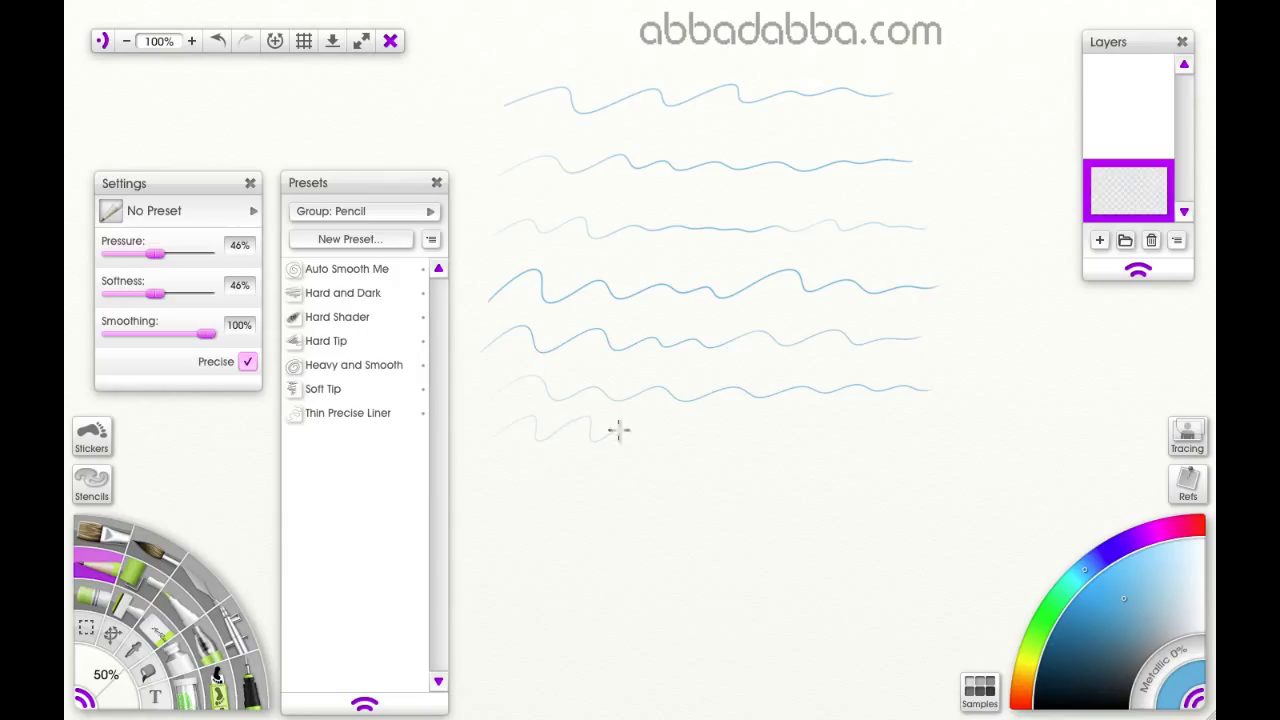
mouse_move(628, 424)
left_mouse_down()
mouse_move(769, 437)
mouse_move(928, 424)
left_mouse_up()
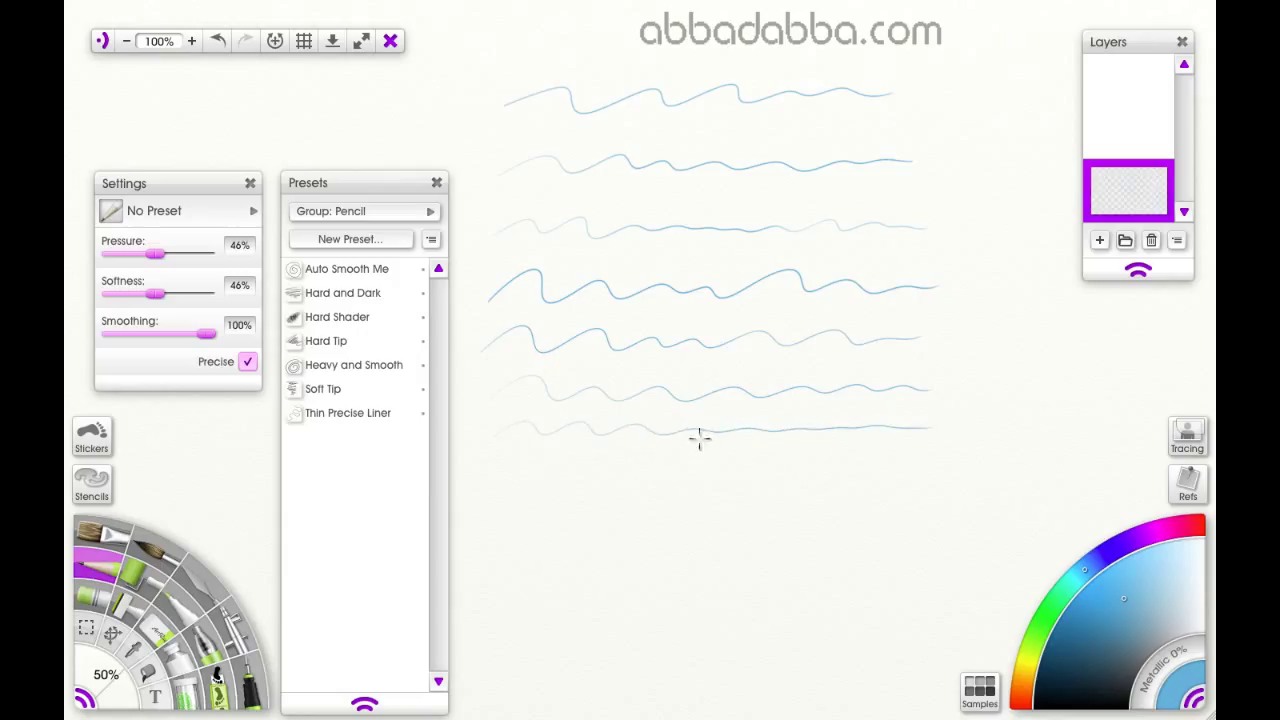
With Precise off, draw three grainier wavy lines below the others.
left_click(247, 364)
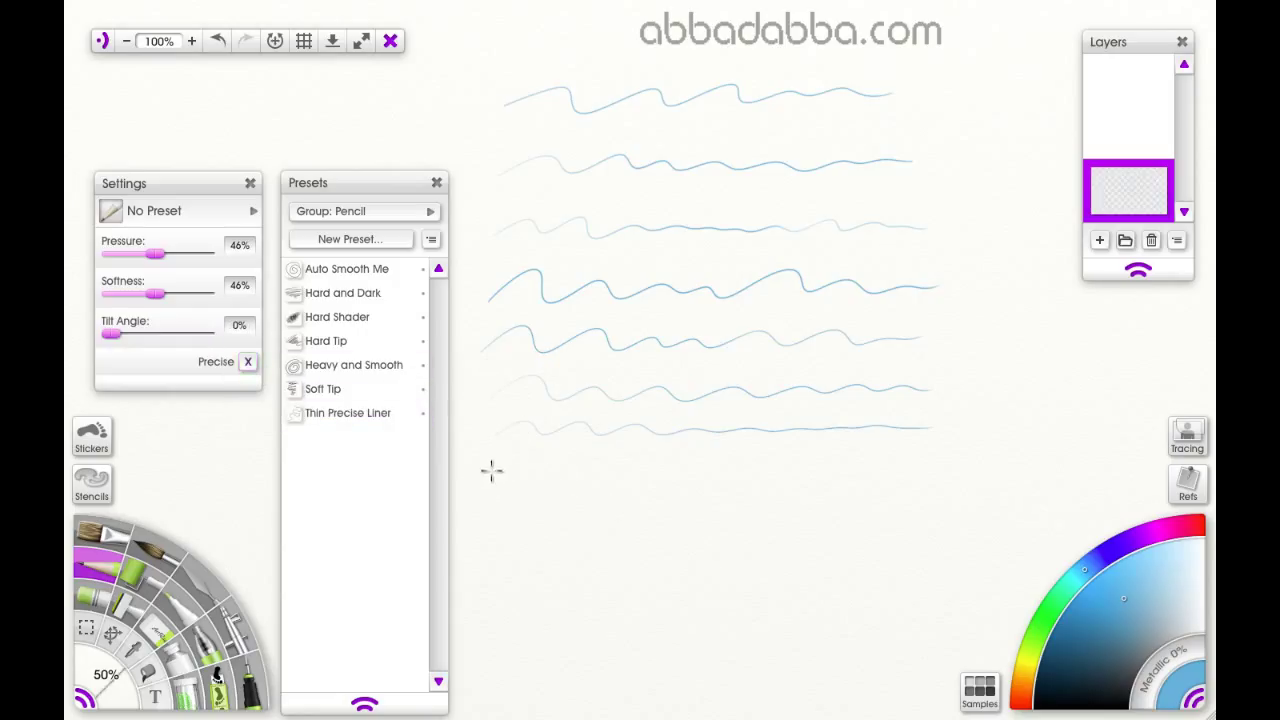
mouse_move(488, 474)
left_mouse_down()
mouse_move(560, 459)
mouse_move(657, 484)
mouse_move(805, 453)
mouse_move(861, 464)
mouse_move(940, 445)
left_mouse_up()
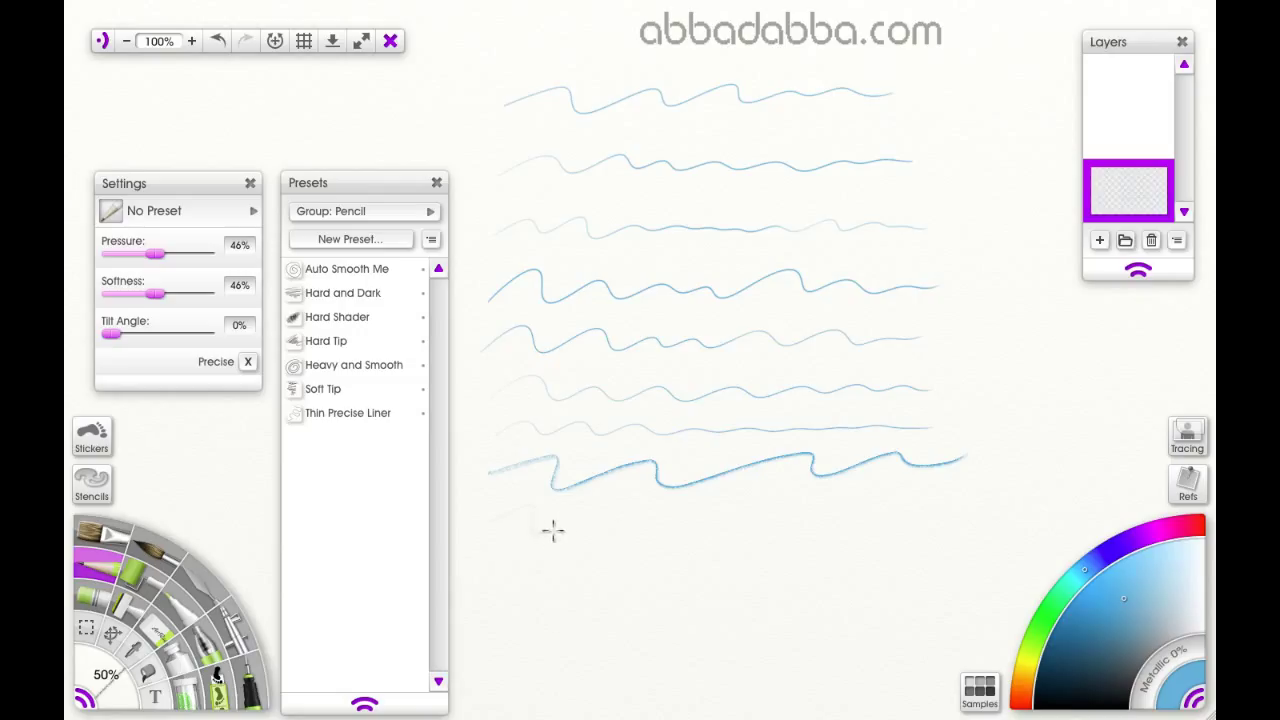
mouse_move(551, 511)
left_mouse_down()
mouse_move(677, 526)
mouse_move(937, 511)
left_mouse_up()
mouse_move(492, 567)
left_mouse_down()
mouse_move(528, 552)
mouse_move(544, 575)
mouse_move(593, 553)
mouse_move(603, 569)
mouse_move(686, 554)
mouse_move(812, 568)
mouse_move(855, 550)
mouse_move(859, 565)
mouse_move(951, 543)
left_mouse_up()
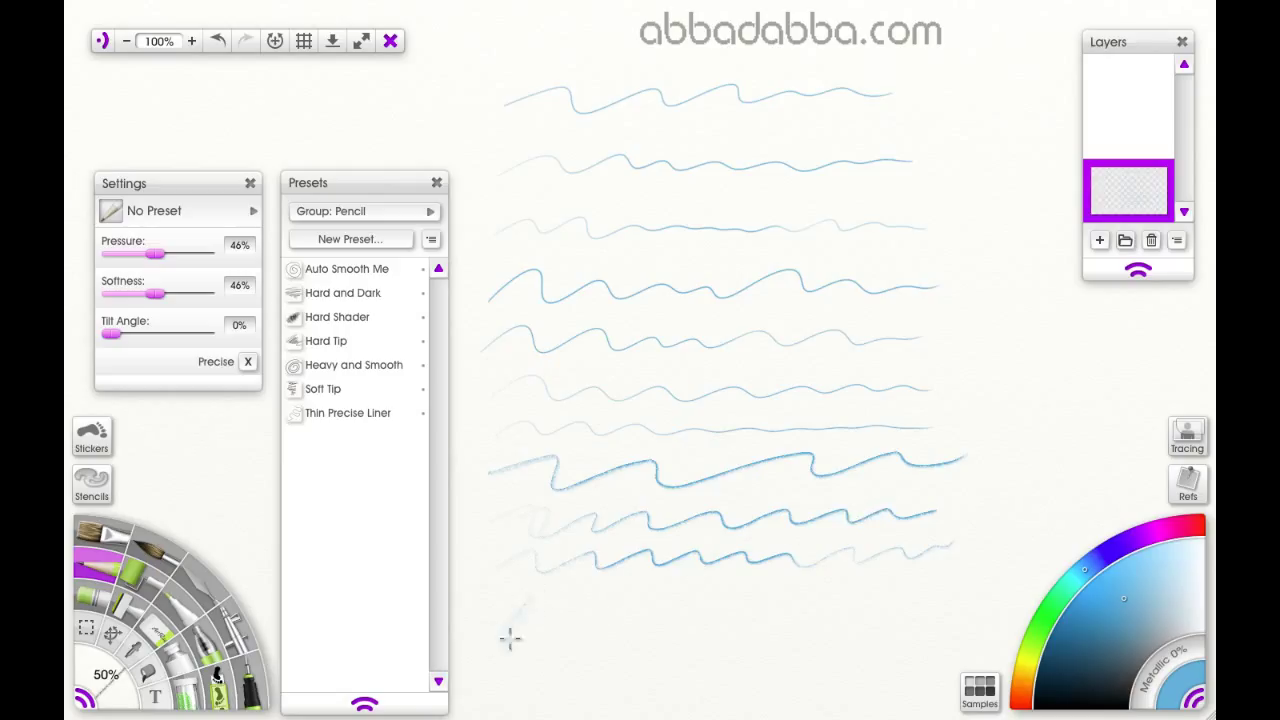
Undo a stray stroke and scribble hatched patches at the bottom and top left.
left_click_drag(513, 650, 570, 600)
key("ctrl+z")
mouse_move(667, 616)
left_mouse_down()
mouse_move(652, 653)
mouse_move(712, 620)
left_mouse_up()
mouse_move(804, 604)
left_mouse_down()
mouse_move(786, 626)
mouse_move(808, 645)
mouse_move(845, 622)
left_mouse_up()
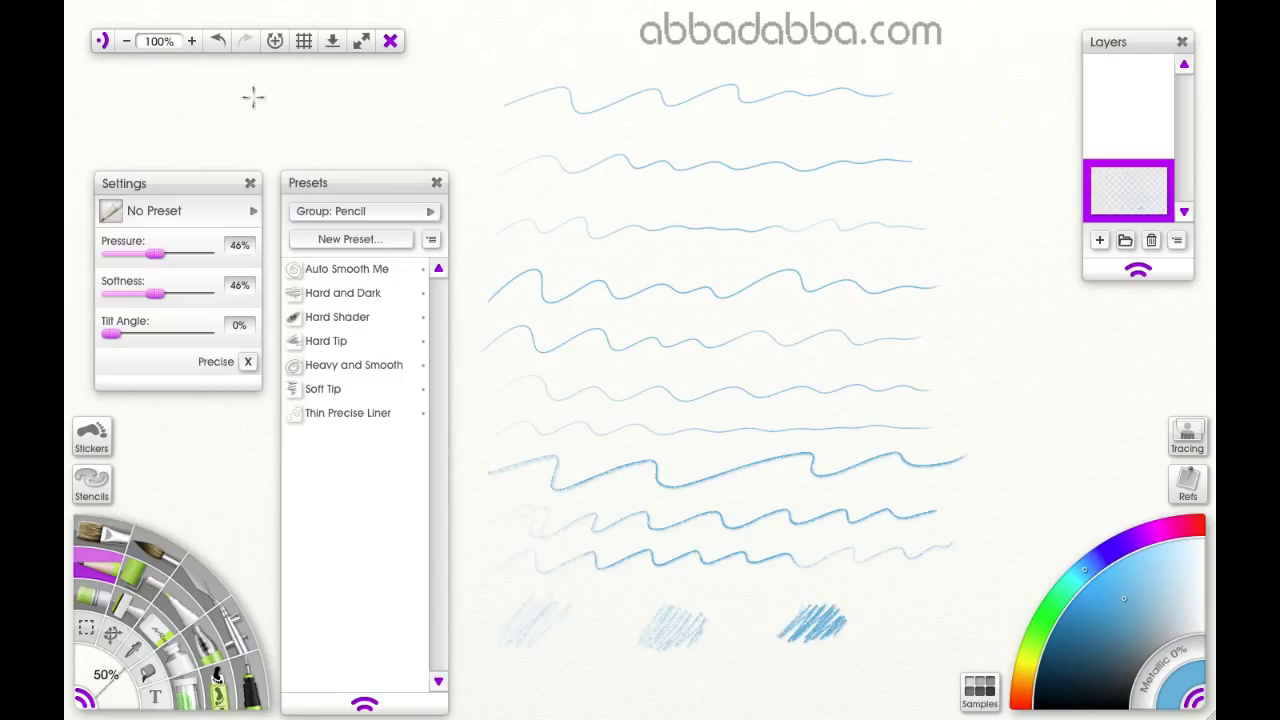
mouse_move(251, 95)
left_mouse_down()
mouse_move(221, 147)
mouse_move(264, 95)
mouse_move(236, 149)
mouse_move(279, 94)
mouse_move(268, 151)
mouse_move(312, 136)
left_mouse_up()
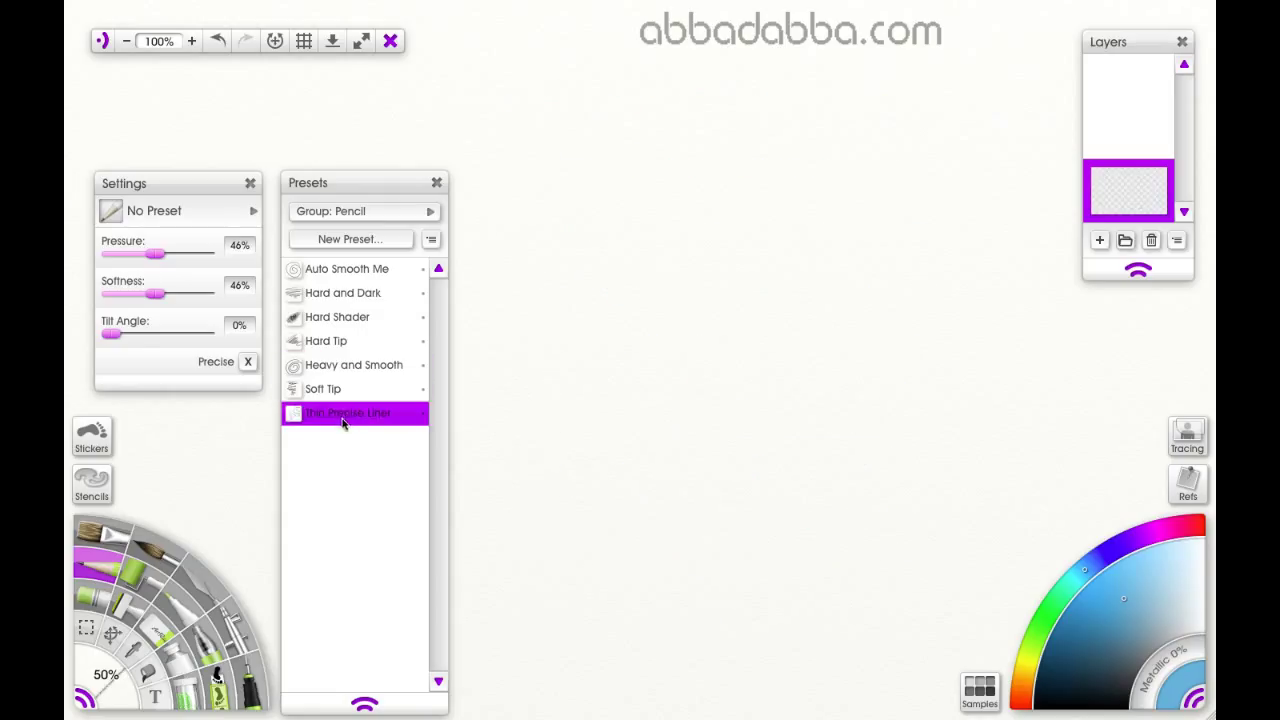
Select Thin Precise Liner and draw four thin wavy lines near the top.
left_click(343, 422)
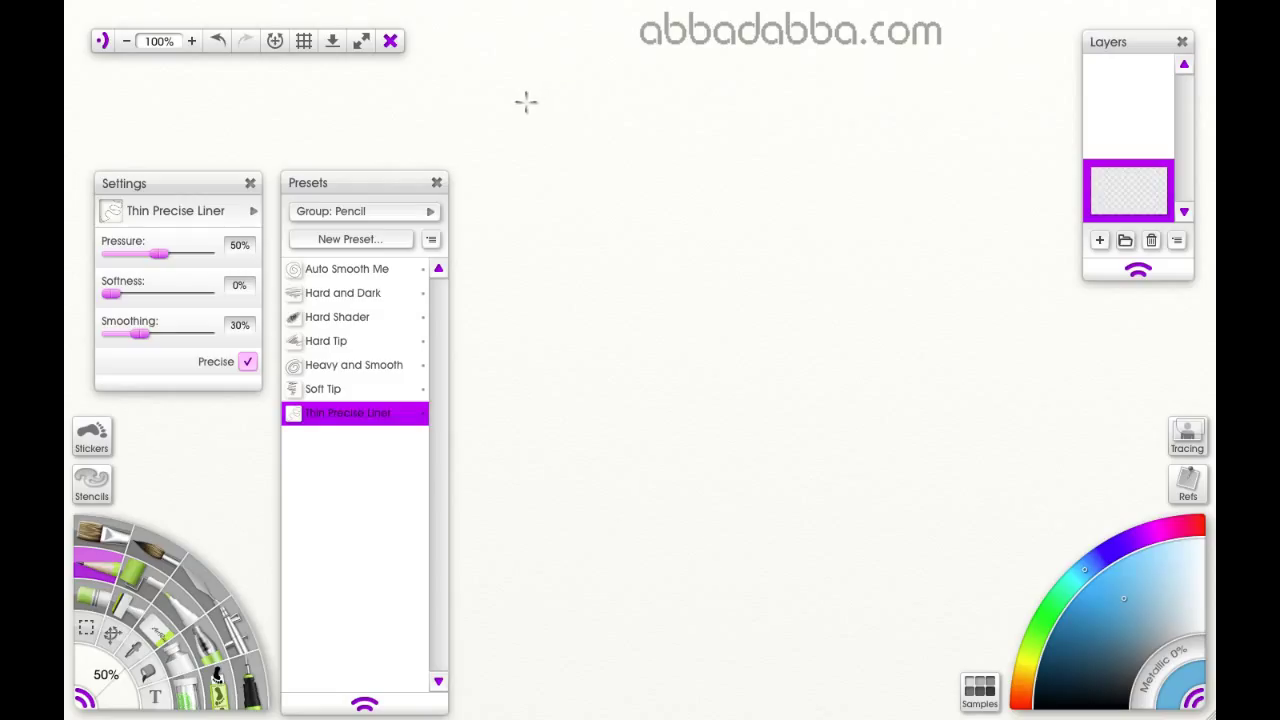
mouse_move(526, 101)
left_mouse_down()
mouse_move(565, 83)
mouse_move(593, 111)
mouse_move(666, 92)
mouse_move(692, 110)
mouse_move(763, 81)
mouse_move(910, 83)
left_mouse_up()
mouse_move(692, 167)
left_mouse_down()
mouse_move(849, 131)
mouse_move(829, 145)
left_mouse_up()
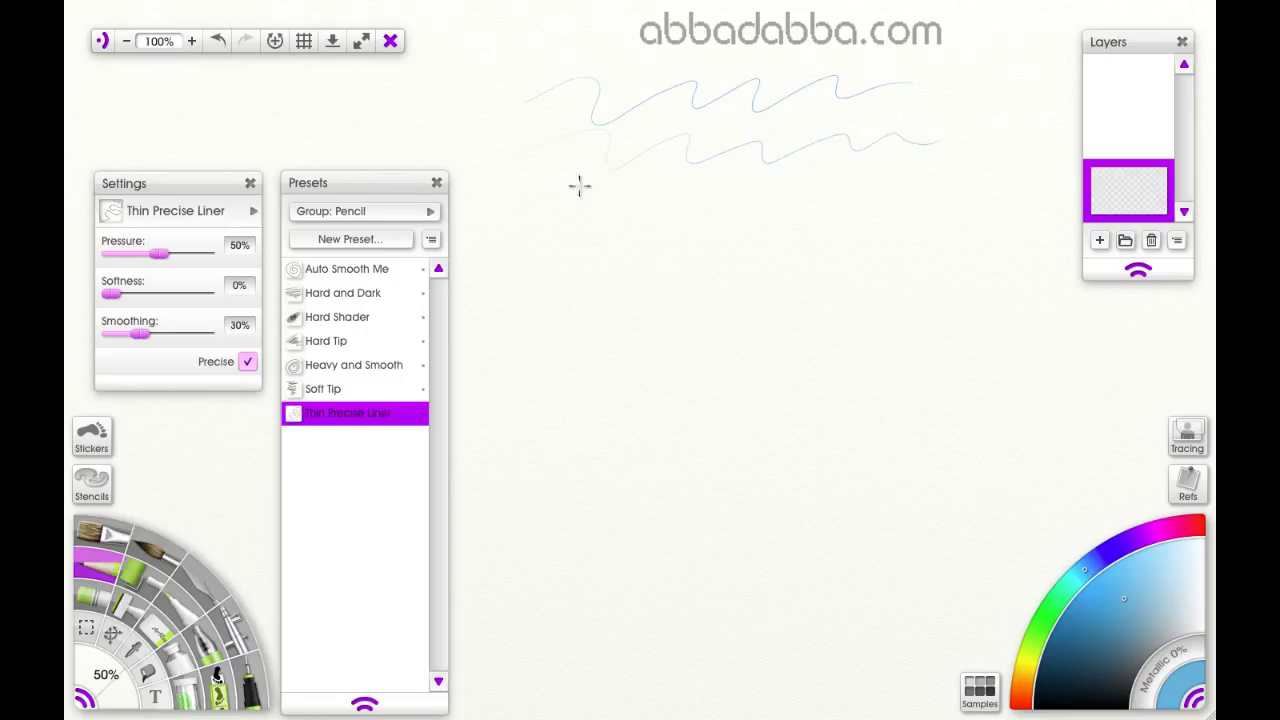
left_click_drag(636, 199, 729, 193)
left_click_drag(640, 237, 776, 246)
Draw lines at 100% pressure, then 100% softness, then 38% pressure.
left_click_drag(163, 255, 215, 255)
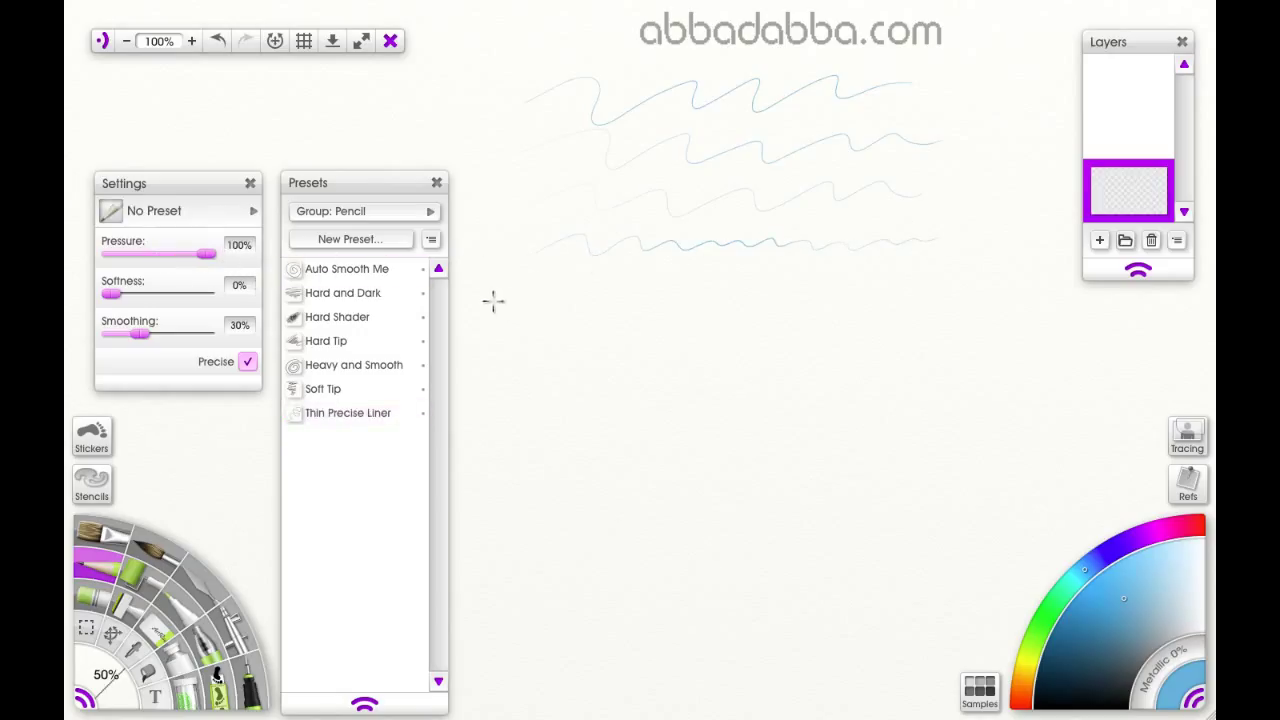
mouse_move(492, 302)
left_mouse_down()
mouse_move(552, 270)
mouse_move(561, 304)
mouse_move(615, 279)
mouse_move(626, 297)
mouse_move(670, 278)
mouse_move(670, 313)
mouse_move(725, 284)
mouse_move(741, 301)
mouse_move(797, 282)
mouse_move(798, 308)
mouse_move(895, 279)
mouse_move(904, 298)
mouse_move(955, 280)
left_mouse_up()
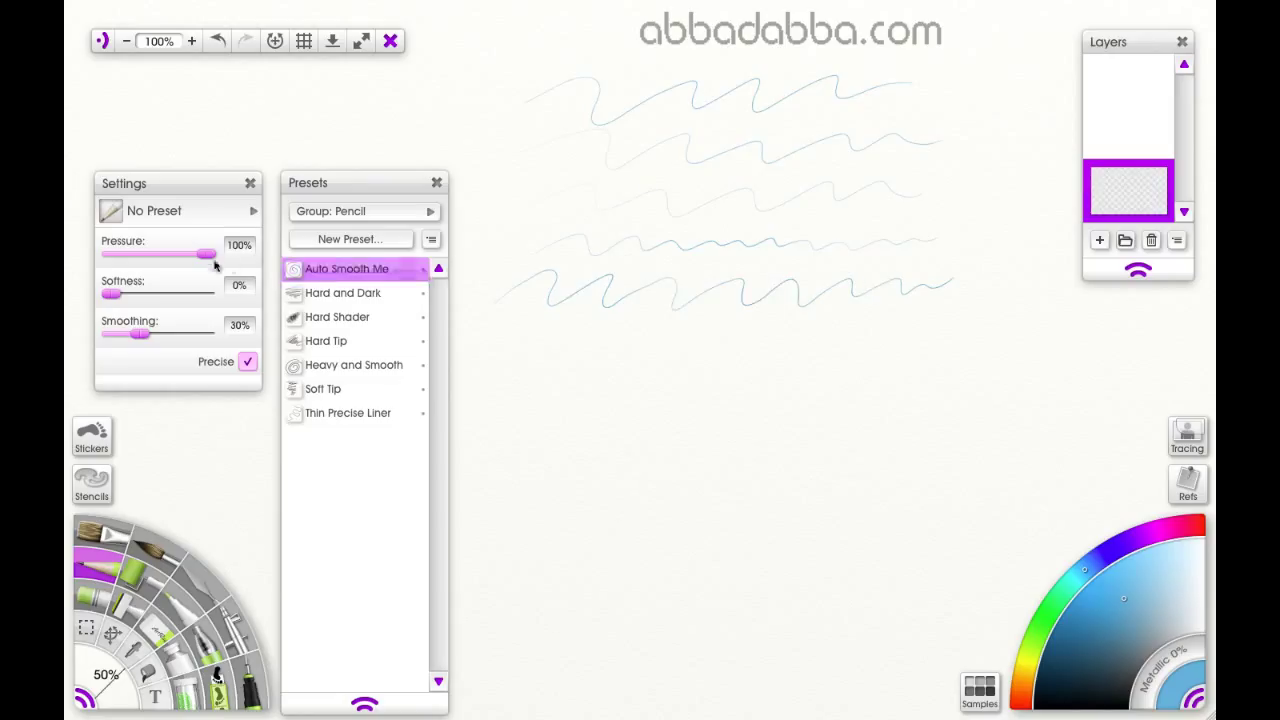
left_click_drag(127, 294, 214, 293)
mouse_move(518, 340)
left_mouse_down()
mouse_move(614, 323)
mouse_move(740, 330)
mouse_move(791, 363)
mouse_move(849, 343)
mouse_move(900, 352)
mouse_move(930, 318)
left_mouse_up()
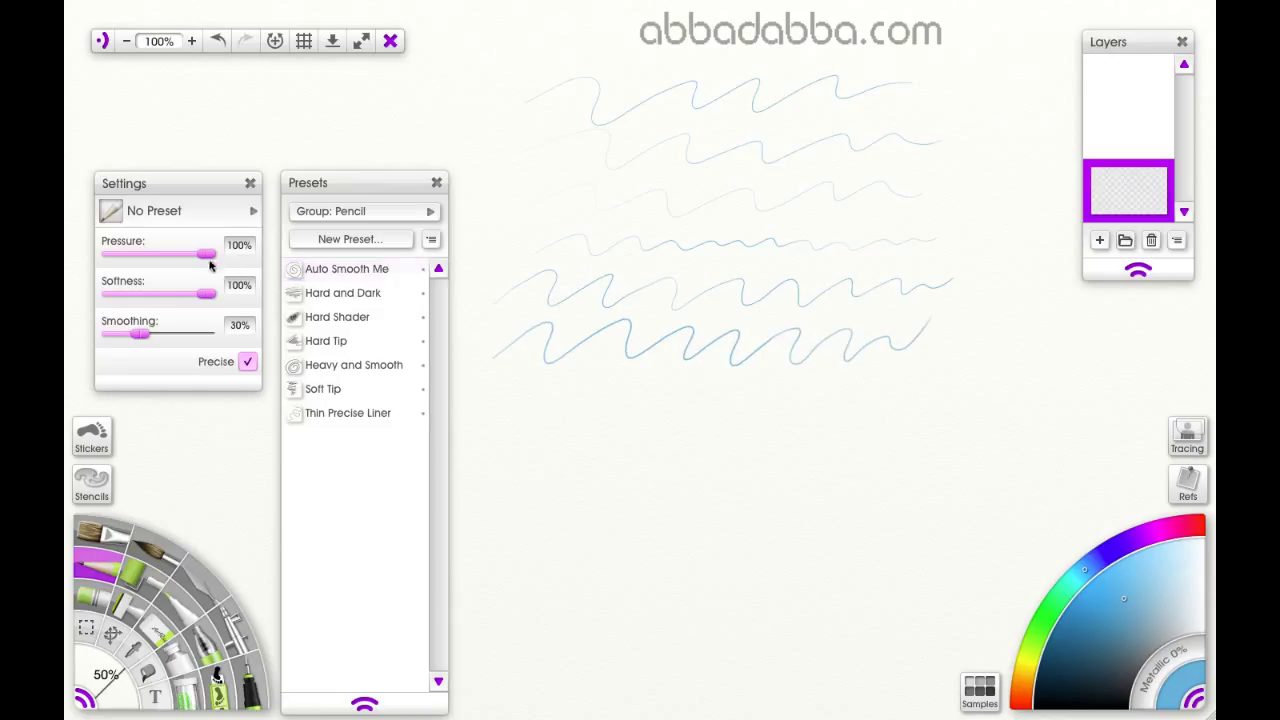
left_click_drag(203, 254, 150, 263)
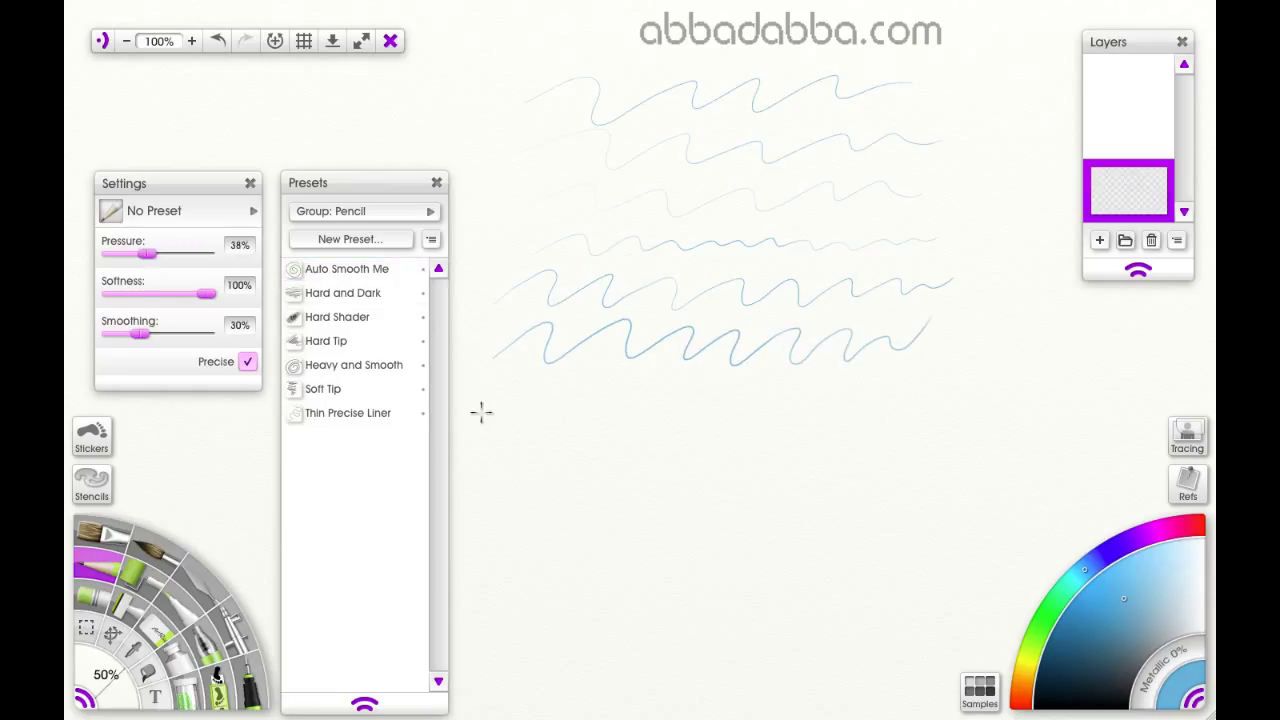
mouse_move(530, 402)
left_mouse_down()
mouse_move(590, 389)
mouse_move(595, 417)
mouse_move(633, 393)
mouse_move(641, 415)
mouse_move(677, 394)
mouse_move(687, 416)
mouse_move(723, 395)
mouse_move(734, 419)
mouse_move(758, 393)
mouse_move(786, 416)
mouse_move(825, 388)
mouse_move(826, 411)
mouse_move(900, 384)
left_mouse_up()
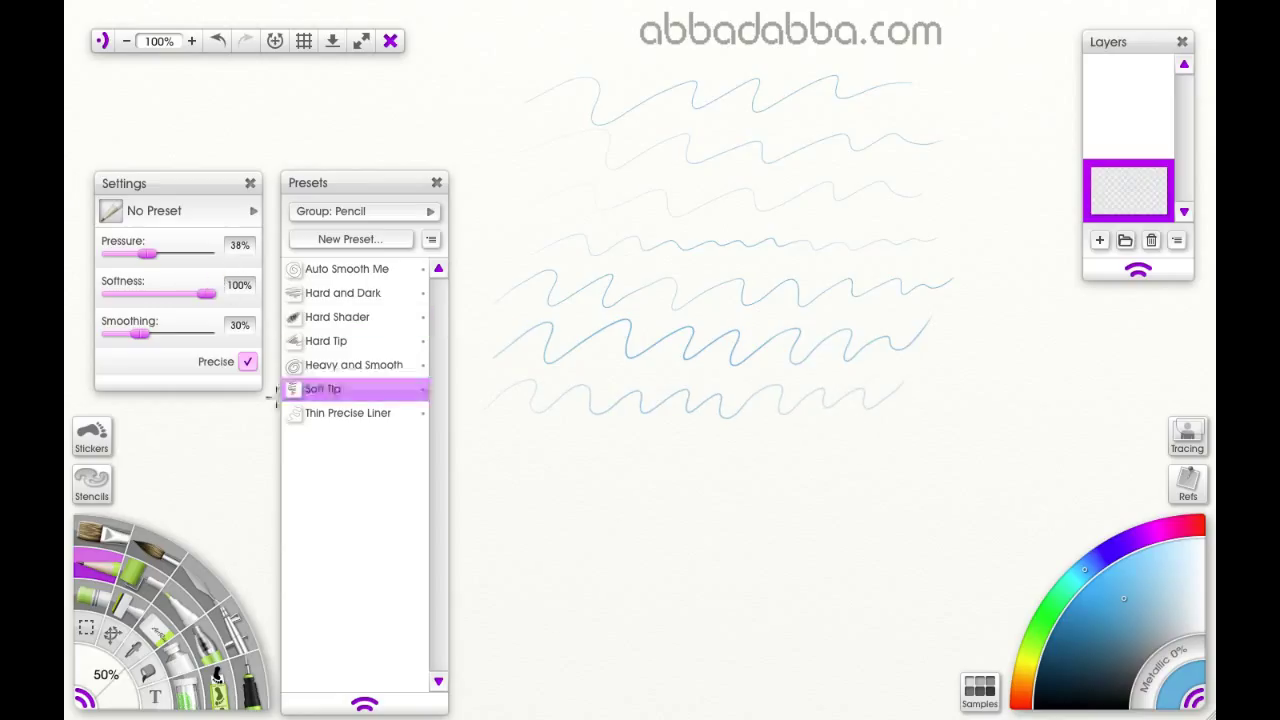
Turn off Precise and draw three wavy test strokes.
left_click(247, 363)
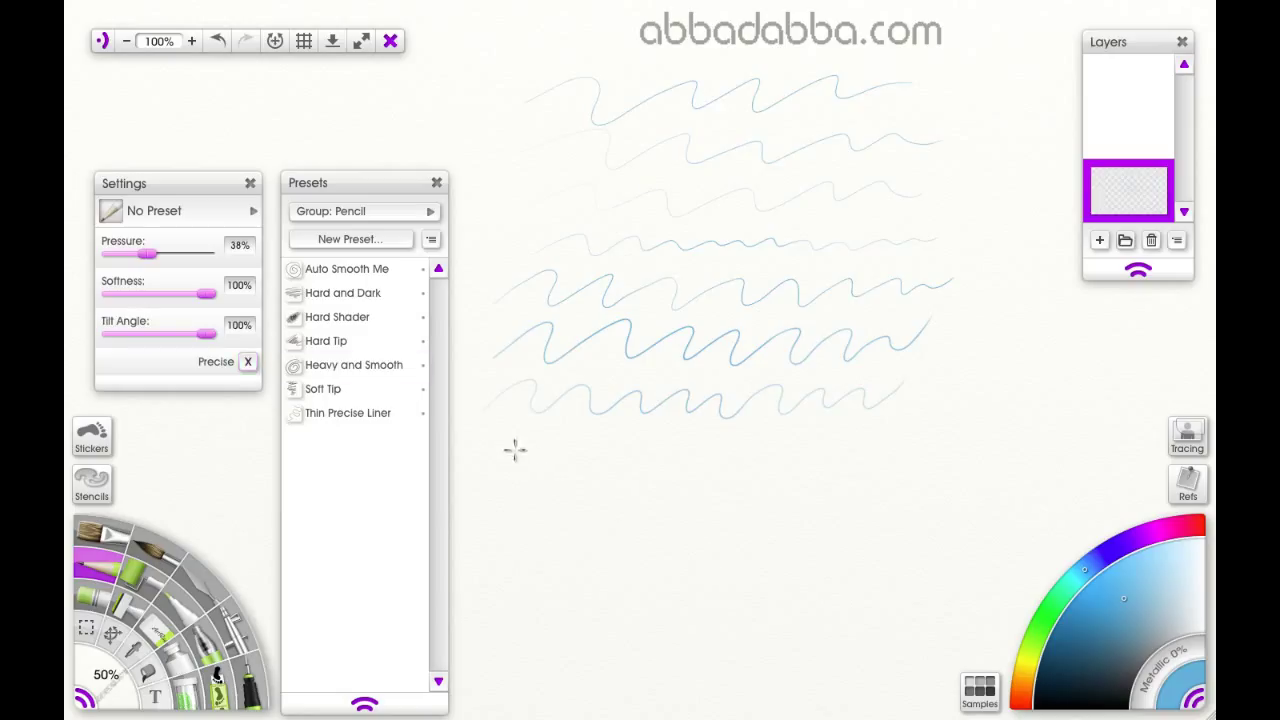
mouse_move(503, 444)
left_mouse_down()
mouse_move(640, 454)
mouse_move(709, 428)
mouse_move(742, 448)
mouse_move(895, 420)
mouse_move(940, 432)
left_mouse_up()
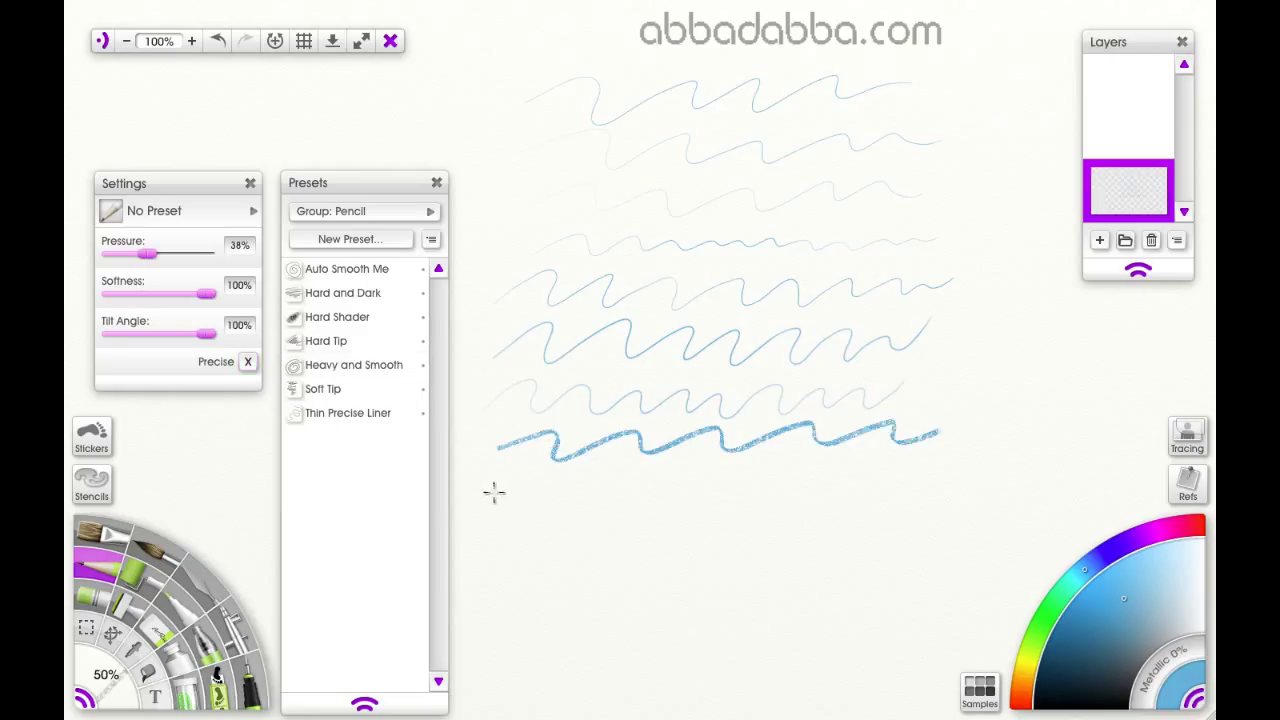
mouse_move(545, 503)
left_mouse_down()
mouse_move(622, 488)
mouse_move(632, 503)
mouse_move(692, 482)
mouse_move(706, 496)
mouse_move(826, 498)
mouse_move(948, 478)
left_mouse_up()
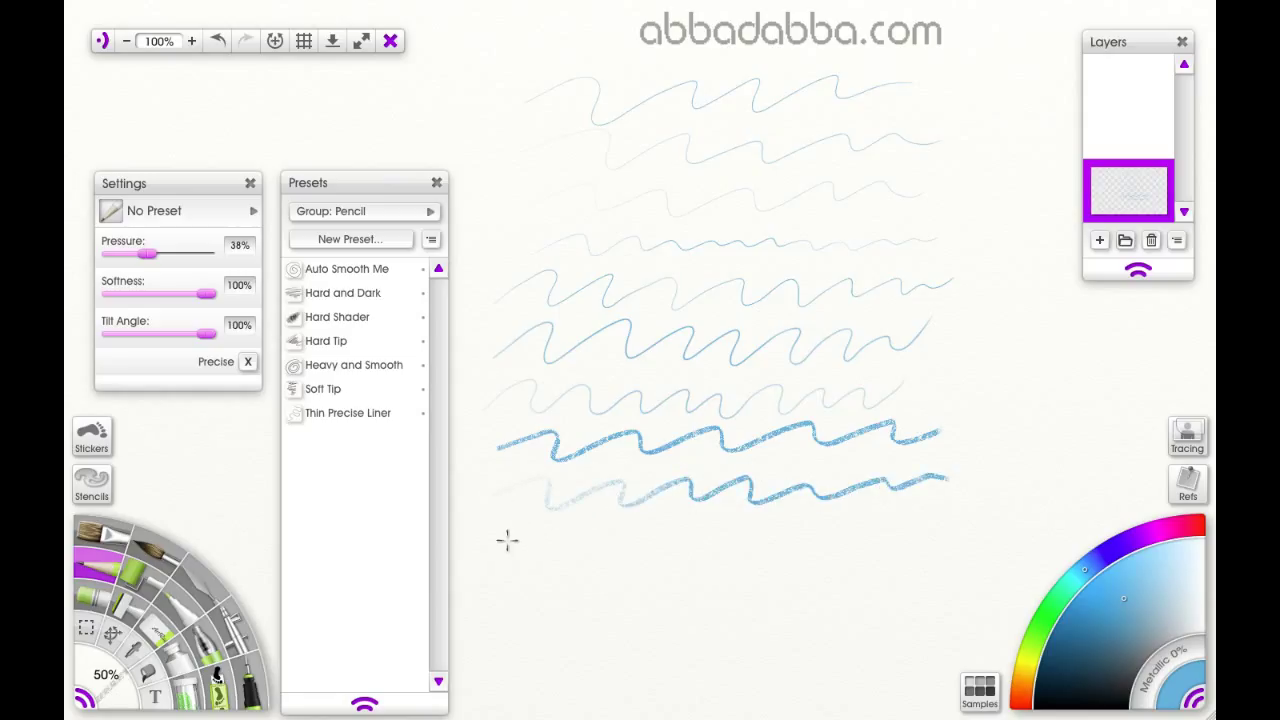
mouse_move(555, 545)
left_mouse_down()
mouse_move(650, 551)
mouse_move(703, 534)
mouse_move(753, 554)
mouse_move(813, 532)
mouse_move(824, 548)
mouse_move(958, 534)
left_mouse_up()
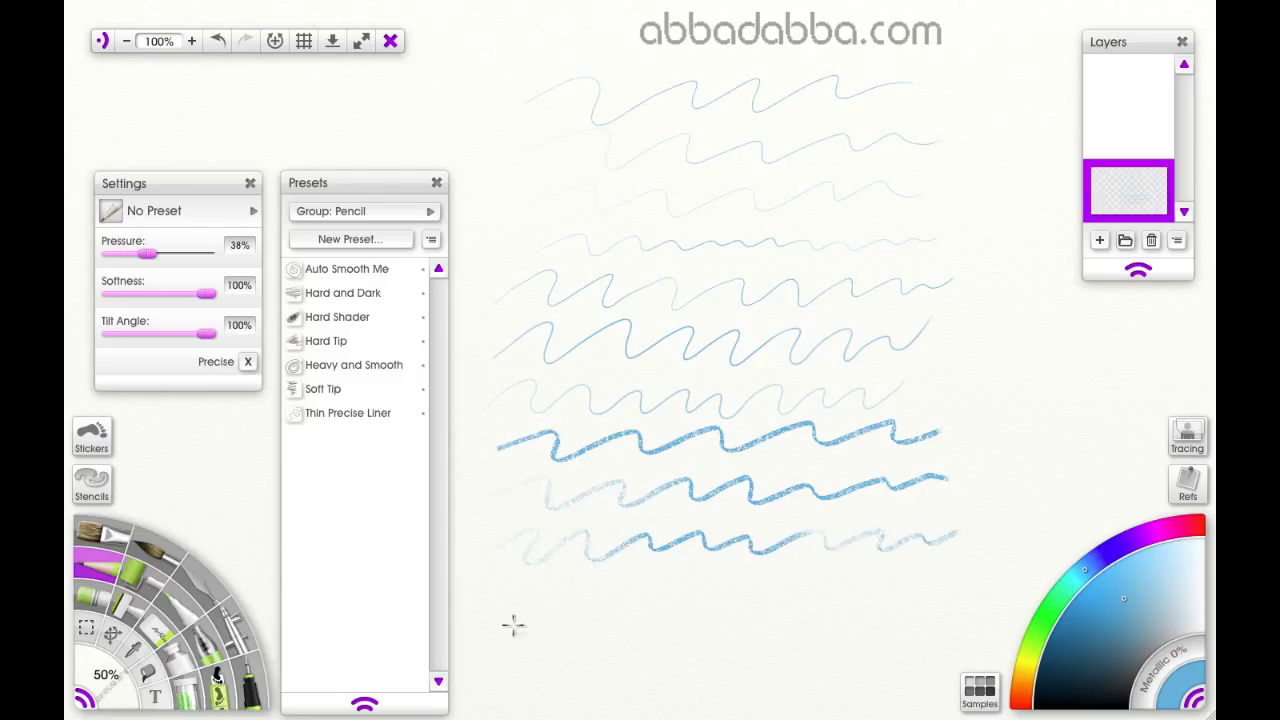
Hatch three shading patches below the strokes and one near the top left.
left_click(545, 590)
mouse_move(538, 627)
left_mouse_down()
mouse_move(572, 597)
mouse_move(548, 660)
mouse_move(590, 634)
left_mouse_up()
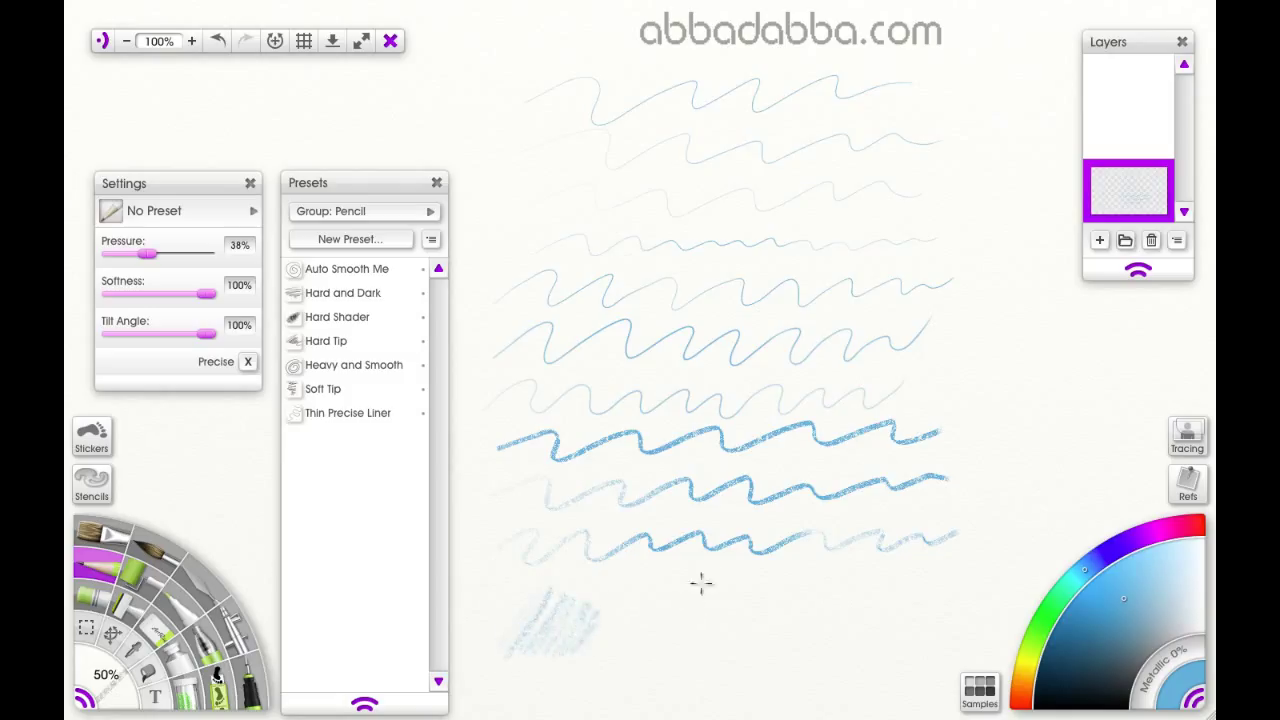
mouse_move(699, 590)
left_mouse_down()
mouse_move(663, 646)
mouse_move(694, 609)
mouse_move(714, 603)
mouse_move(697, 655)
mouse_move(740, 640)
mouse_move(752, 618)
left_mouse_up()
mouse_move(829, 596)
left_mouse_down()
mouse_move(797, 646)
mouse_move(852, 591)
mouse_move(847, 647)
mouse_move(881, 614)
mouse_move(878, 650)
left_mouse_up()
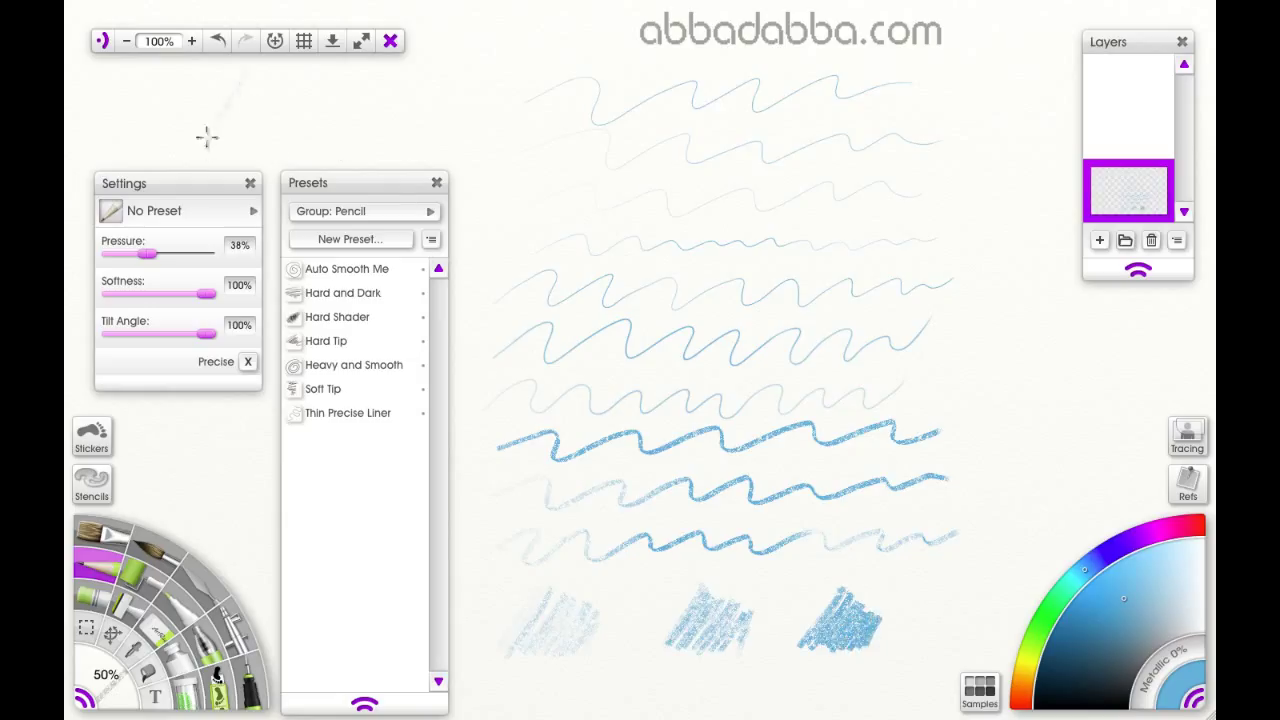
mouse_move(206, 147)
left_mouse_down()
mouse_move(243, 81)
mouse_move(221, 152)
mouse_move(267, 91)
mouse_move(254, 154)
mouse_move(299, 122)
mouse_move(326, 124)
left_mouse_up()
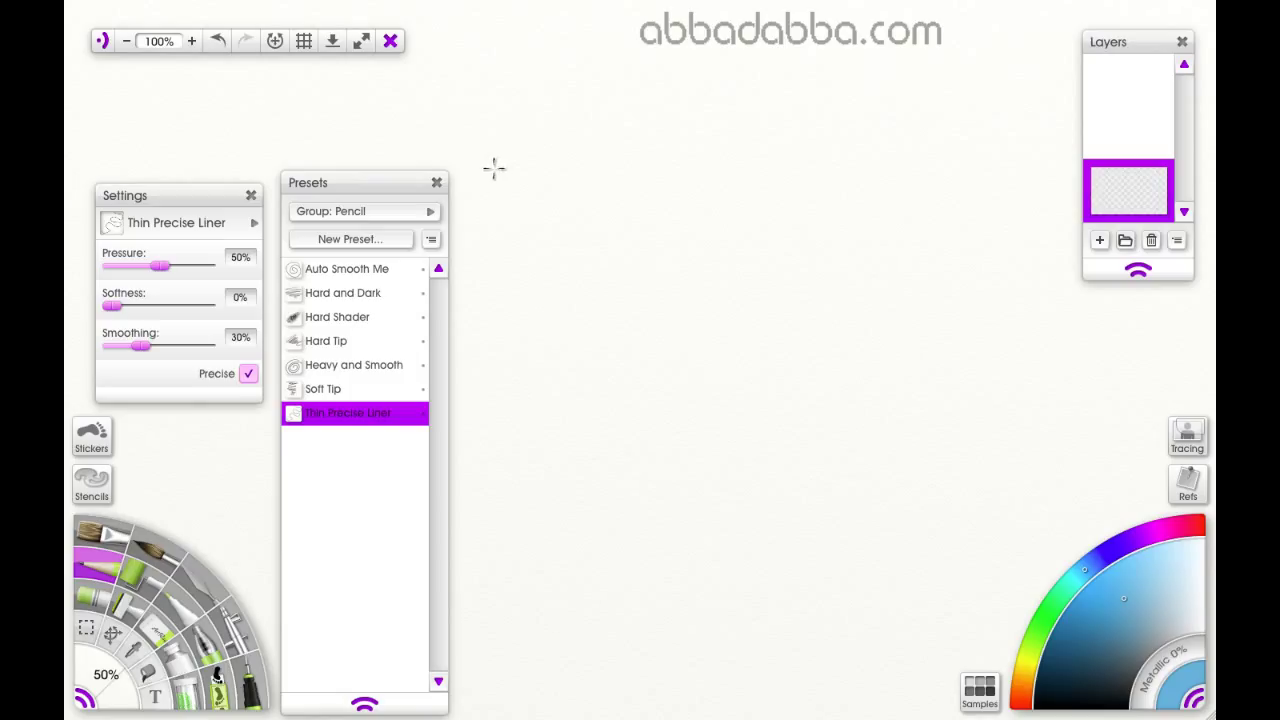
Draw wavy strokes with Thin Precise Liner, Auto Smooth Me, Heavy and Smooth, then Thin Precise Liner again.
mouse_move(526, 152)
left_mouse_down()
mouse_move(620, 151)
mouse_move(638, 175)
mouse_move(747, 159)
mouse_move(766, 175)
mouse_move(823, 173)
mouse_move(864, 152)
left_mouse_up()
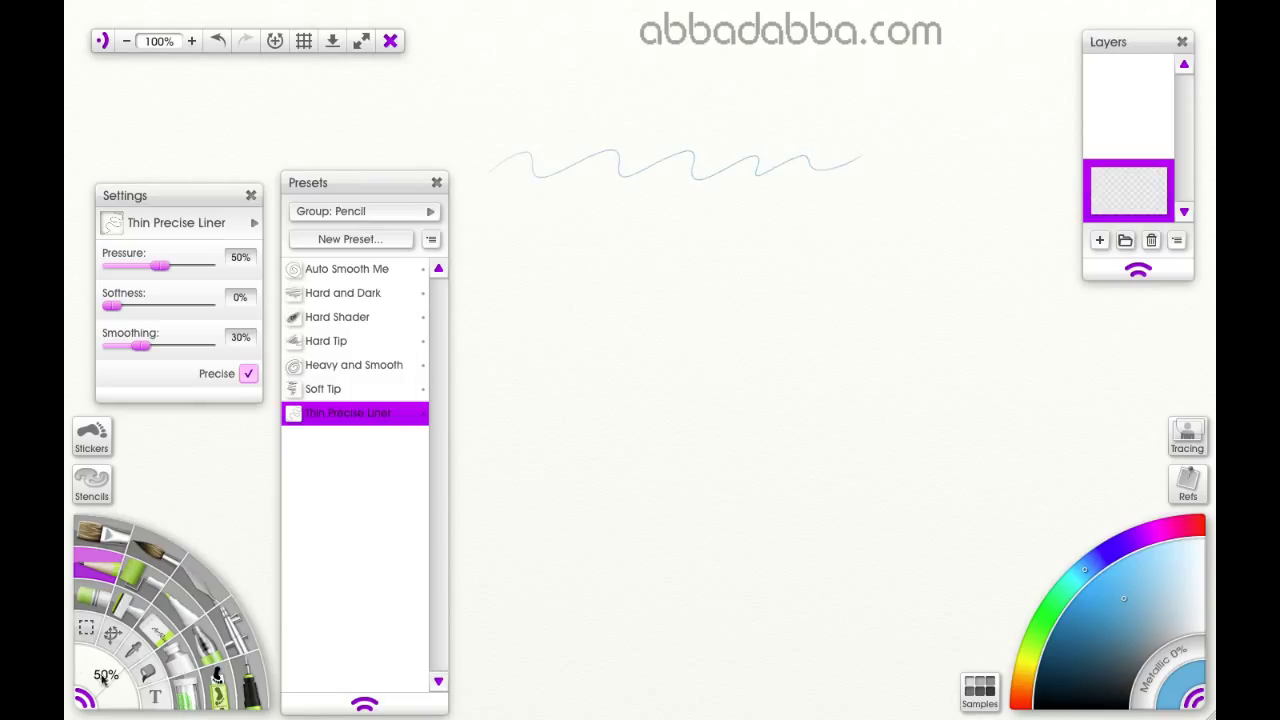
left_click(346, 270)
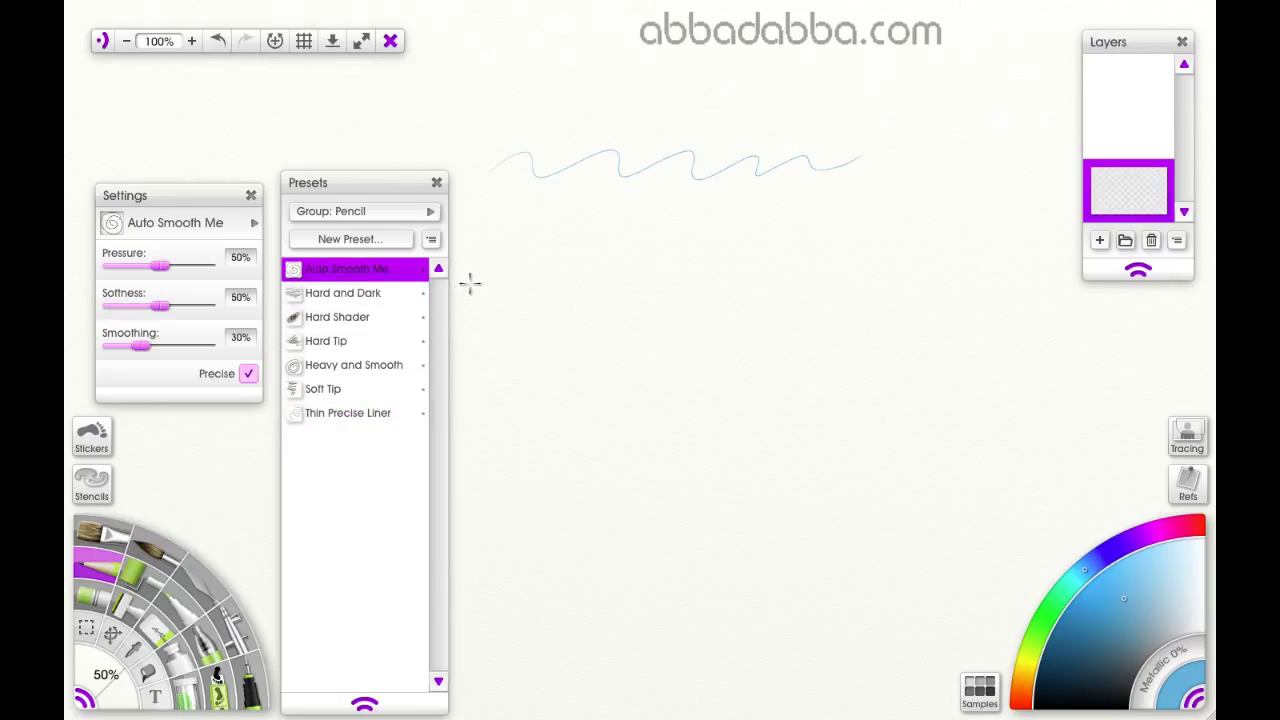
left_click_drag(470, 284, 670, 276)
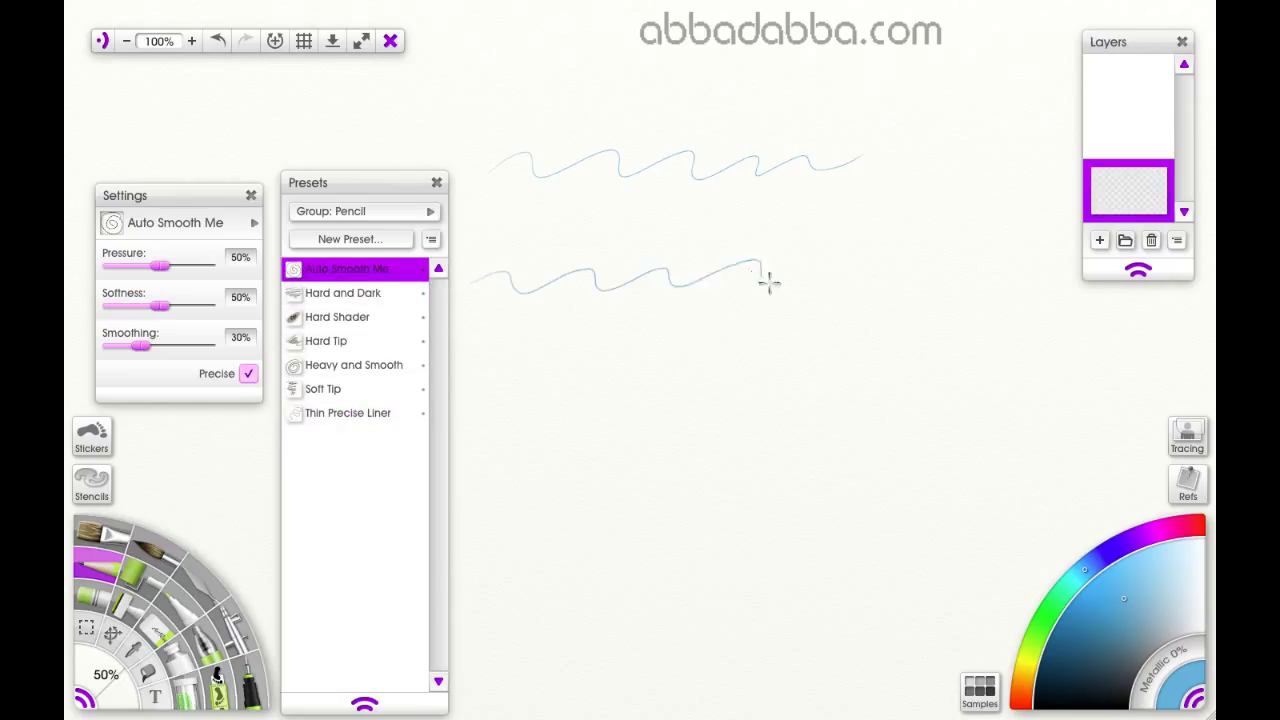
left_click_drag(780, 280, 894, 263)
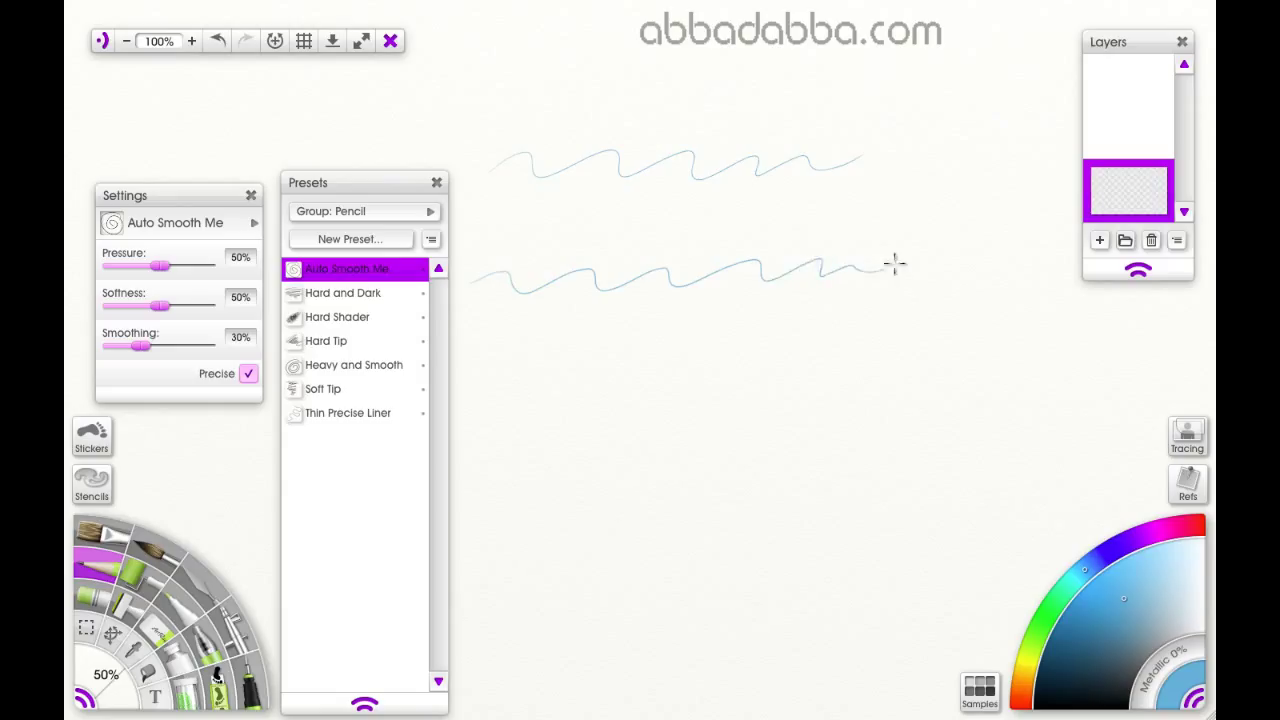
left_click(395, 372)
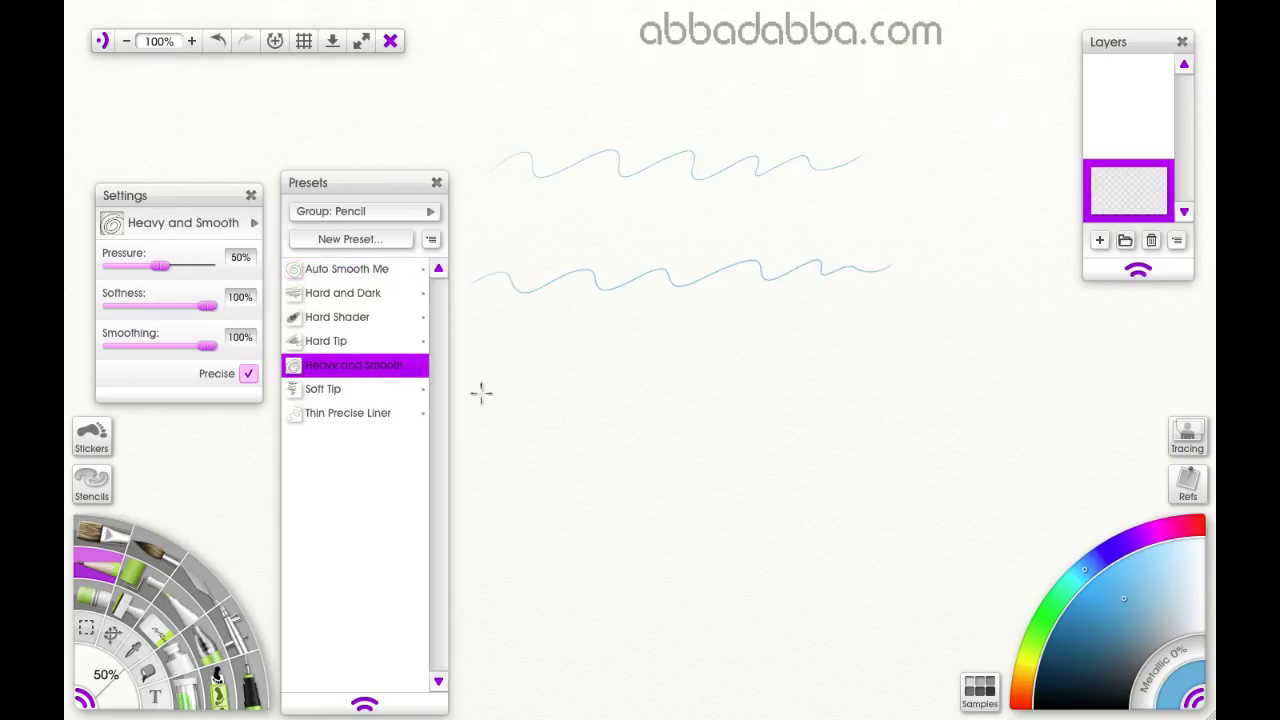
mouse_move(476, 377)
left_mouse_down()
mouse_move(639, 381)
mouse_move(807, 357)
mouse_move(824, 380)
mouse_move(909, 360)
left_mouse_up()
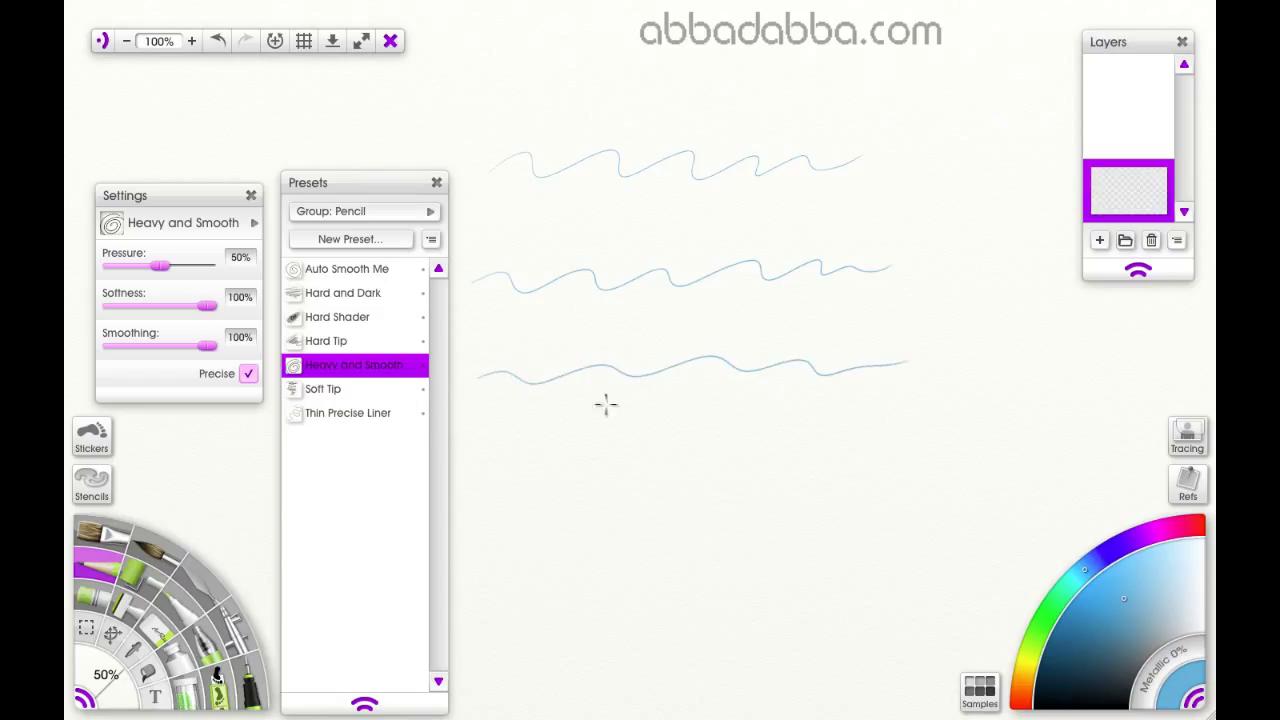
left_click(366, 417)
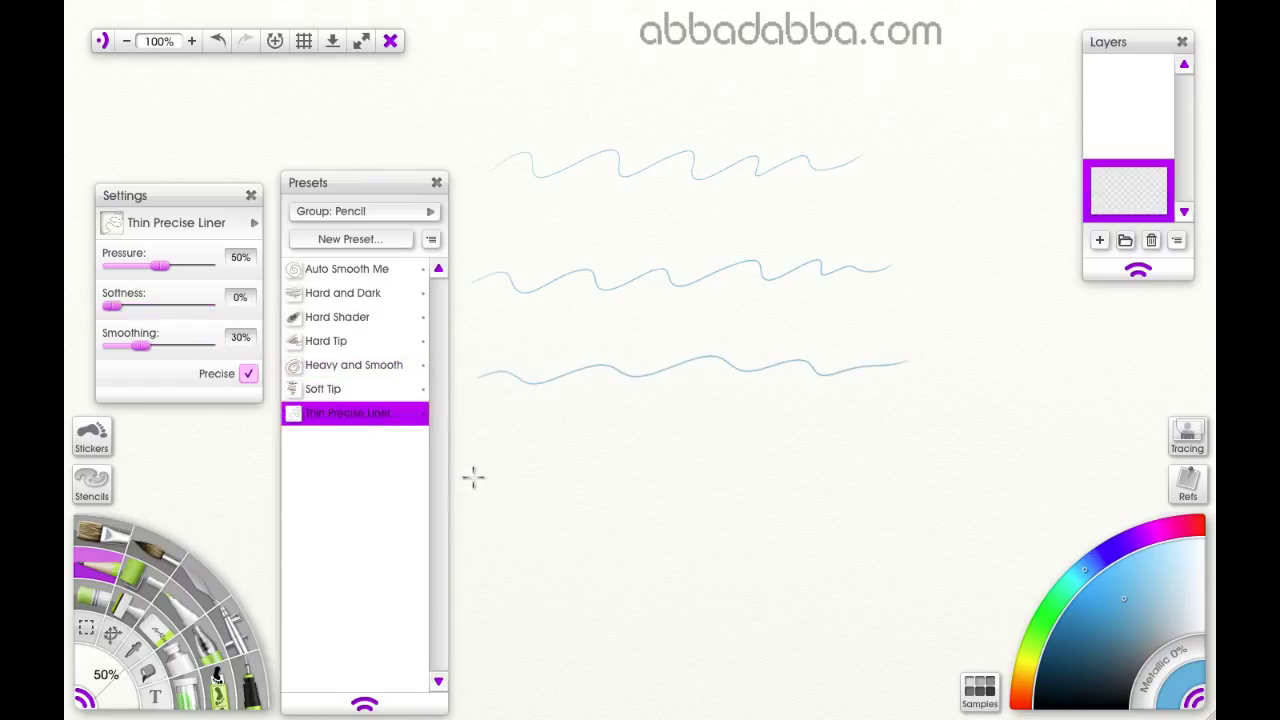
mouse_move(472, 479)
left_mouse_down()
mouse_move(520, 463)
mouse_move(660, 487)
mouse_move(928, 447)
left_mouse_up()
Draw 100%-size wavy comparison strokes with the Thin Precise Liner and Heavy and Smooth presets.
left_click_drag(93, 673, 106, 684)
mouse_move(475, 524)
left_mouse_down()
mouse_move(507, 516)
mouse_move(737, 531)
mouse_move(787, 518)
mouse_move(799, 534)
mouse_move(935, 511)
left_mouse_up()
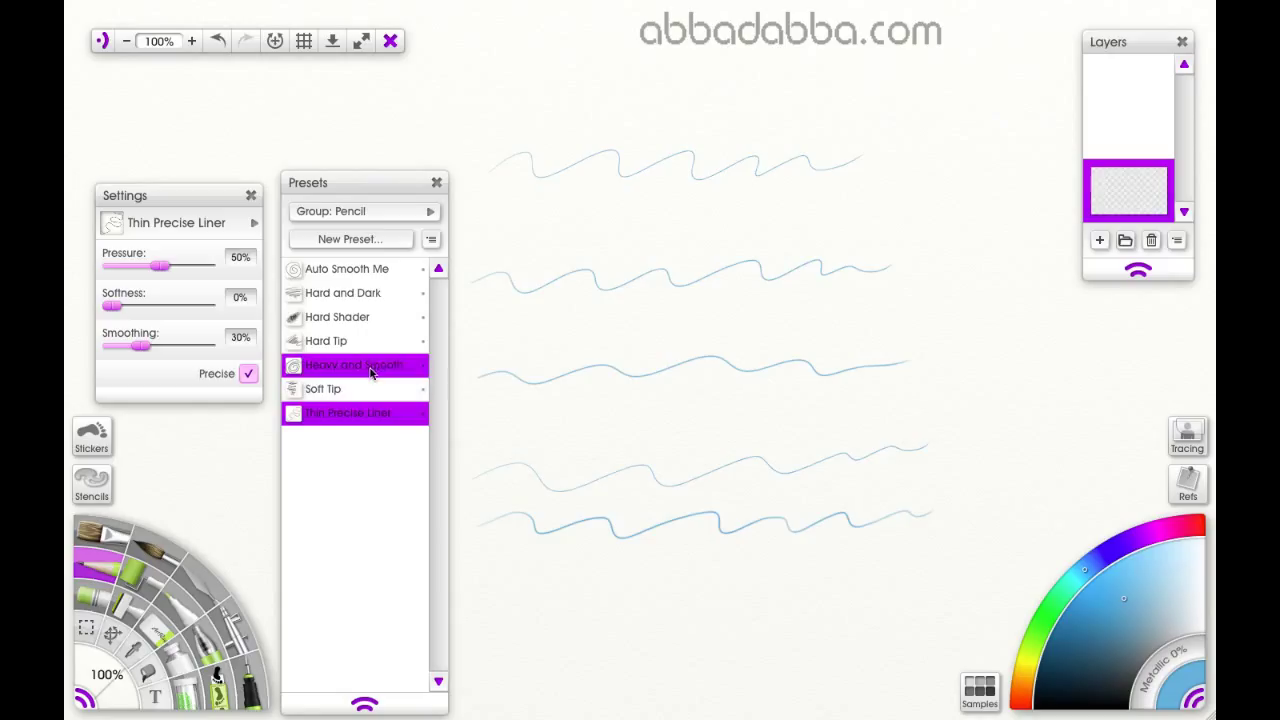
left_click(373, 372)
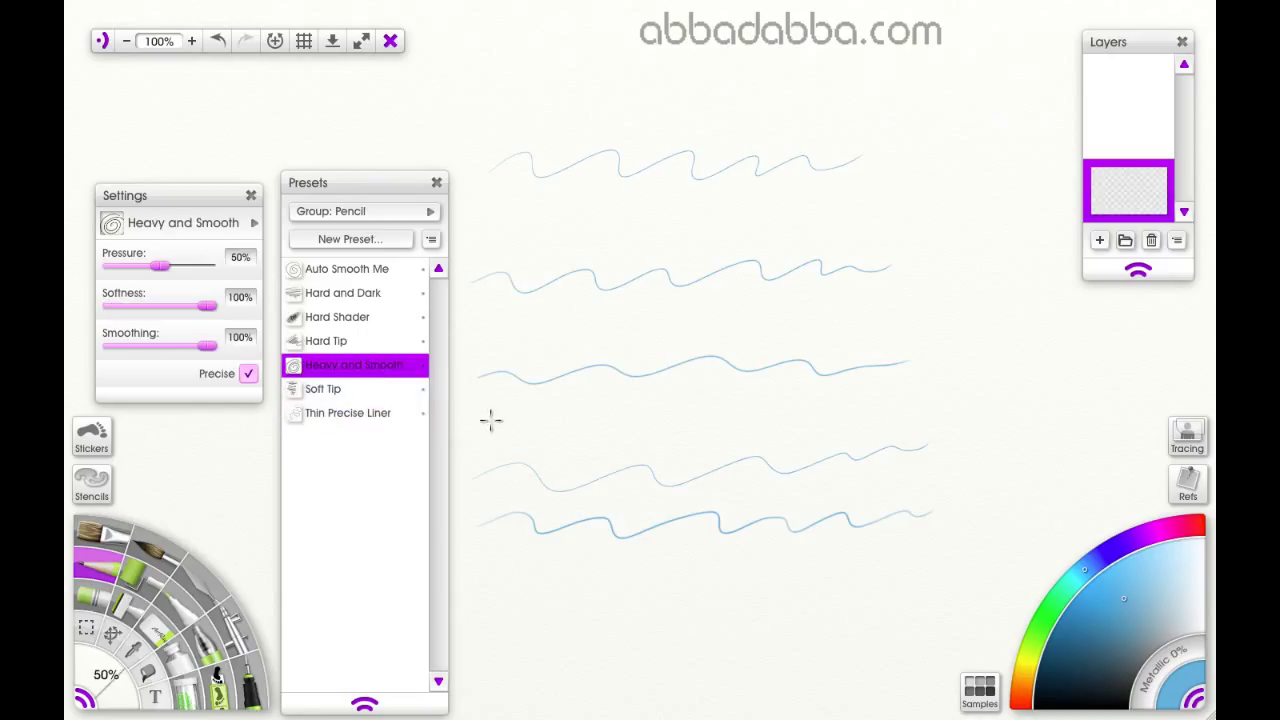
key("bracketright")
key("bracketright")
key("bracketright")
key("bracketright")
key("bracketright")
mouse_move(474, 420)
left_mouse_down()
mouse_move(545, 412)
mouse_move(557, 428)
mouse_move(682, 408)
mouse_move(696, 423)
mouse_move(905, 413)
left_mouse_up()
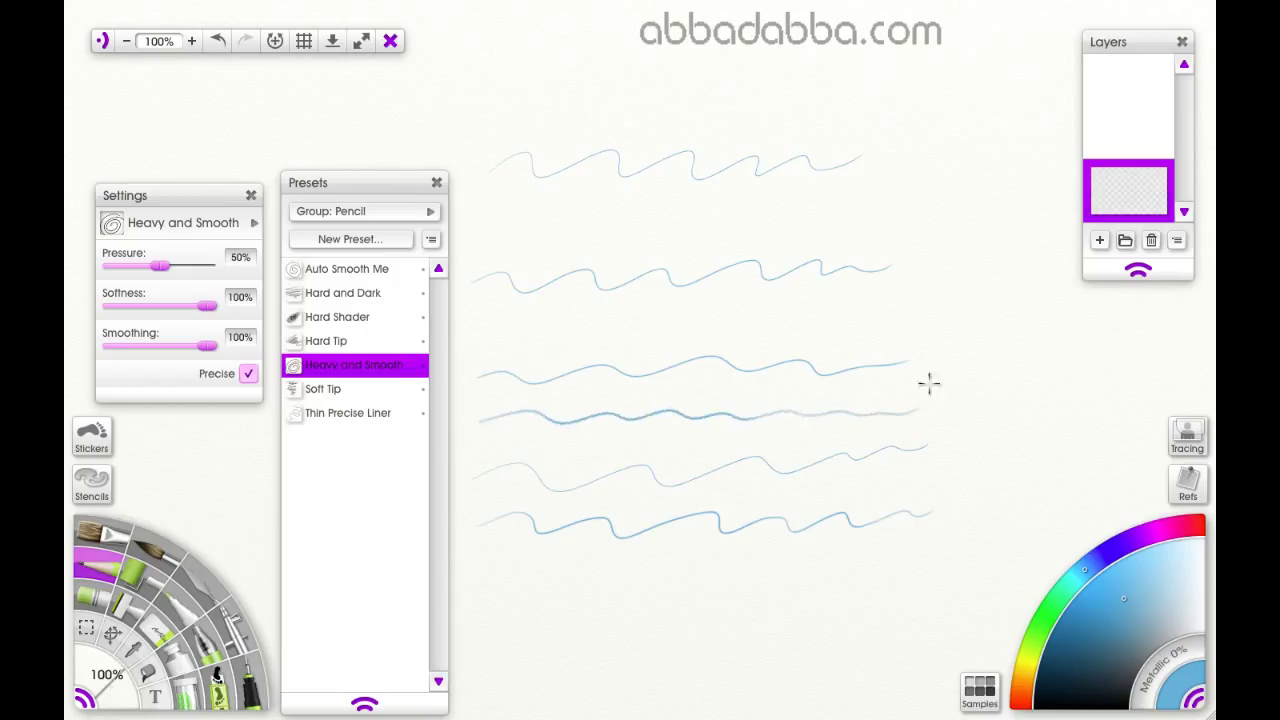
Draw a 100%-size wavy stroke with the Auto Smooth Me preset.
left_click(350, 268)
left_click_drag(108, 678, 143, 711)
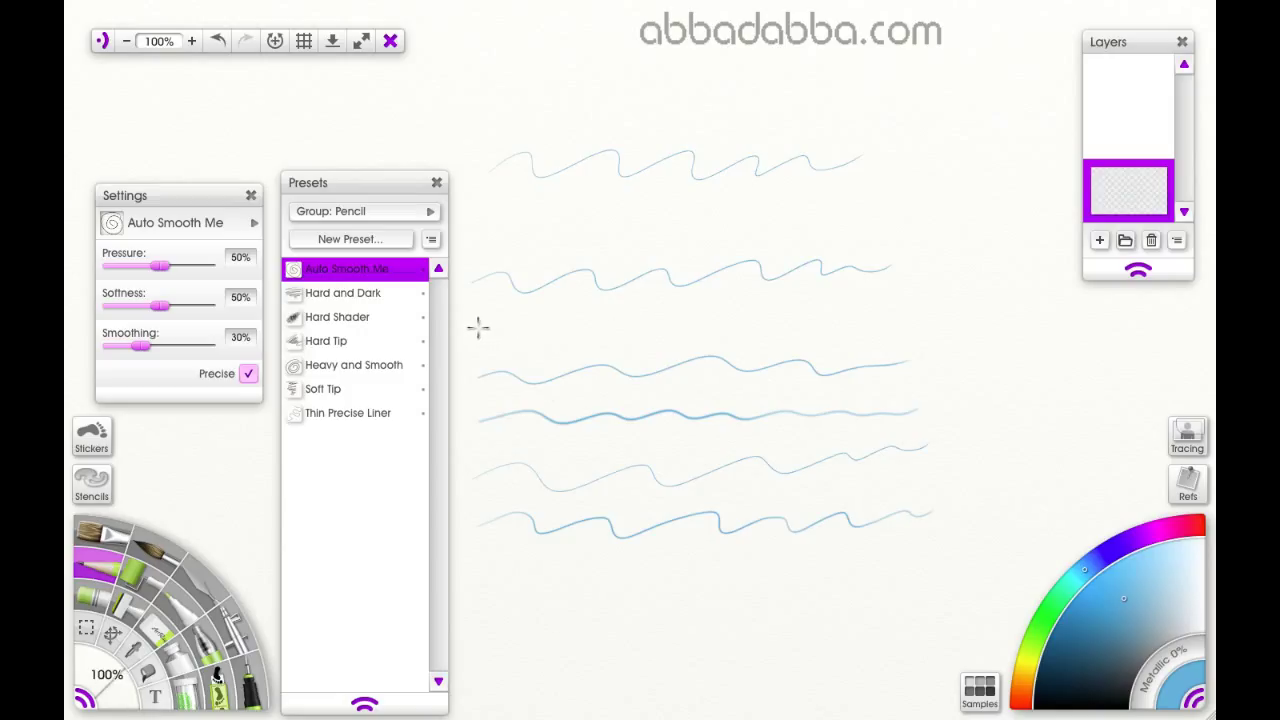
mouse_move(475, 328)
left_mouse_down()
mouse_move(579, 316)
mouse_move(591, 333)
mouse_move(640, 314)
mouse_move(654, 327)
mouse_move(752, 310)
mouse_move(760, 322)
mouse_move(900, 312)
left_mouse_up()
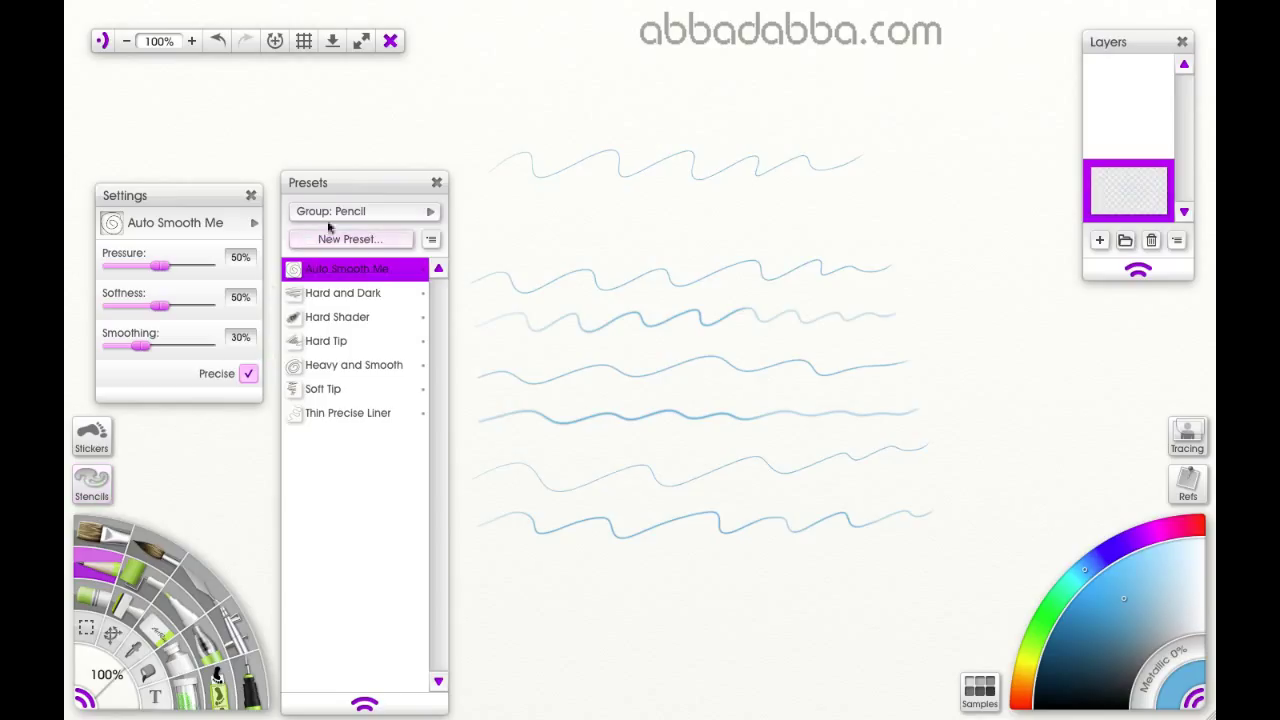
Reset the pencil to its default settings and draw two default-pencil wavy comparison strokes.
left_click(246, 225)
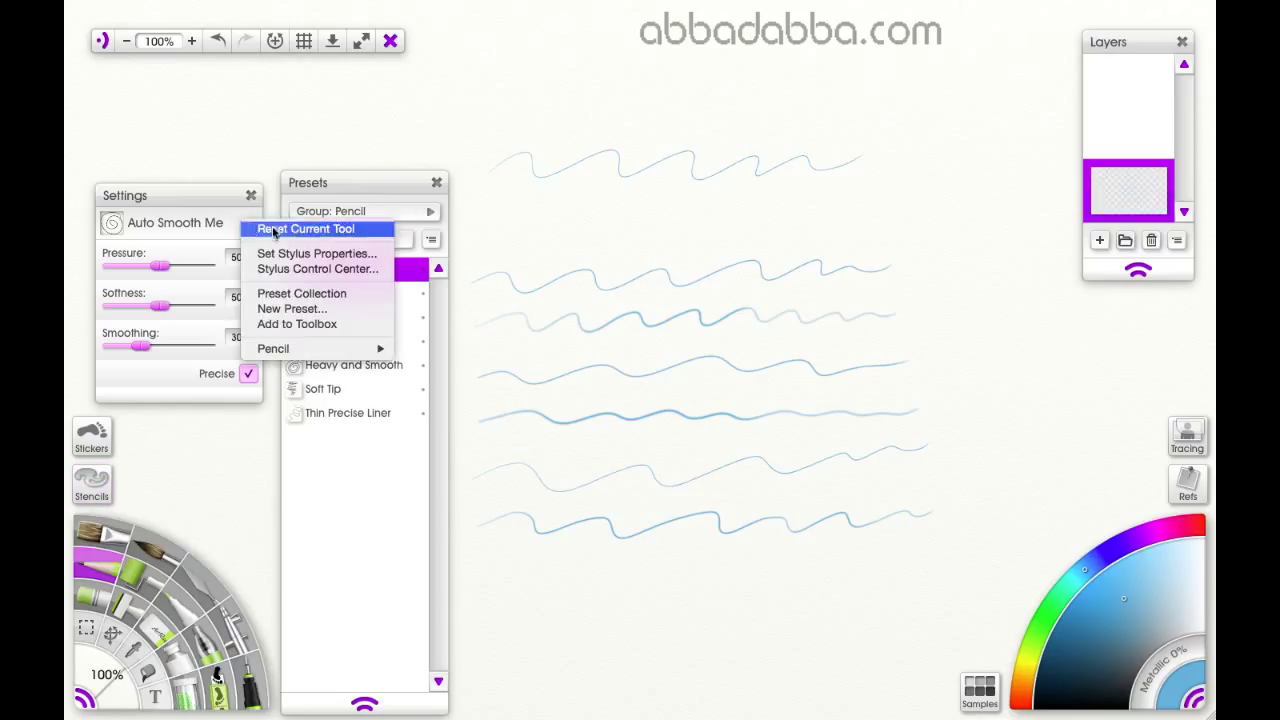
left_click(253, 230)
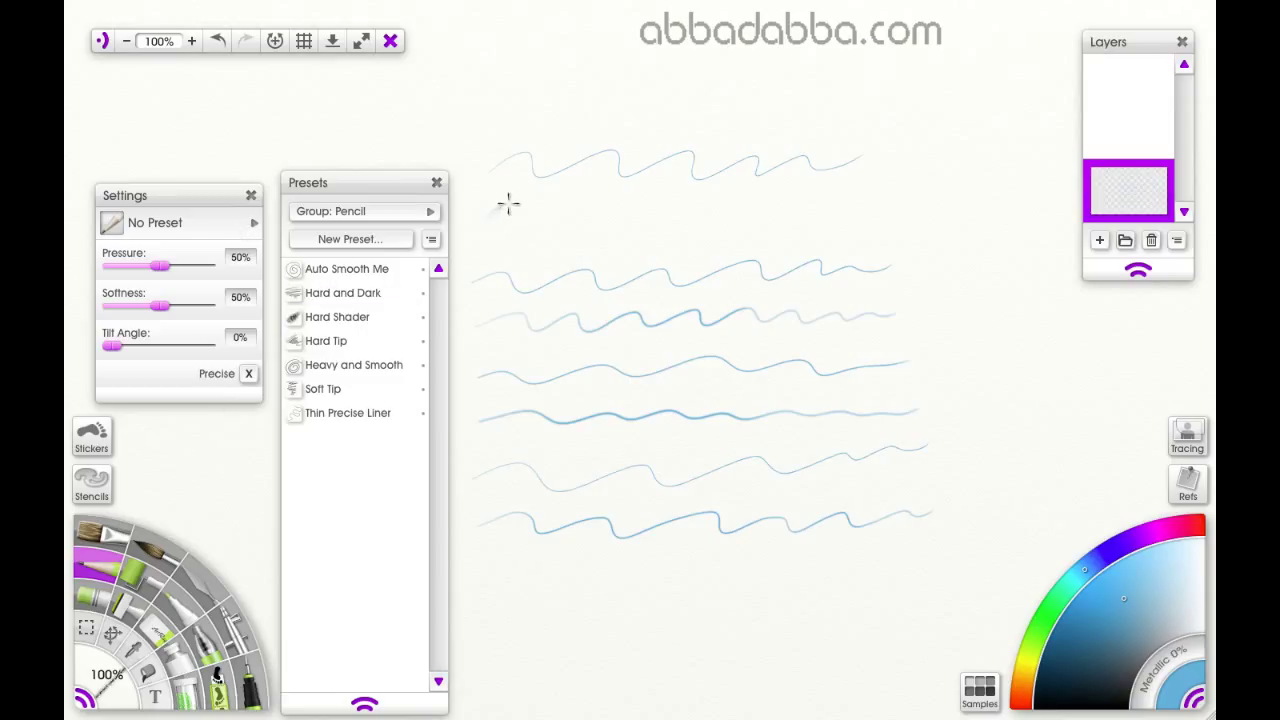
mouse_move(490, 205)
left_mouse_down()
mouse_move(531, 207)
mouse_move(538, 226)
mouse_move(589, 206)
mouse_move(595, 223)
mouse_move(644, 206)
mouse_move(665, 224)
mouse_move(694, 209)
mouse_move(740, 222)
mouse_move(783, 205)
mouse_move(784, 220)
mouse_move(868, 207)
left_mouse_up()
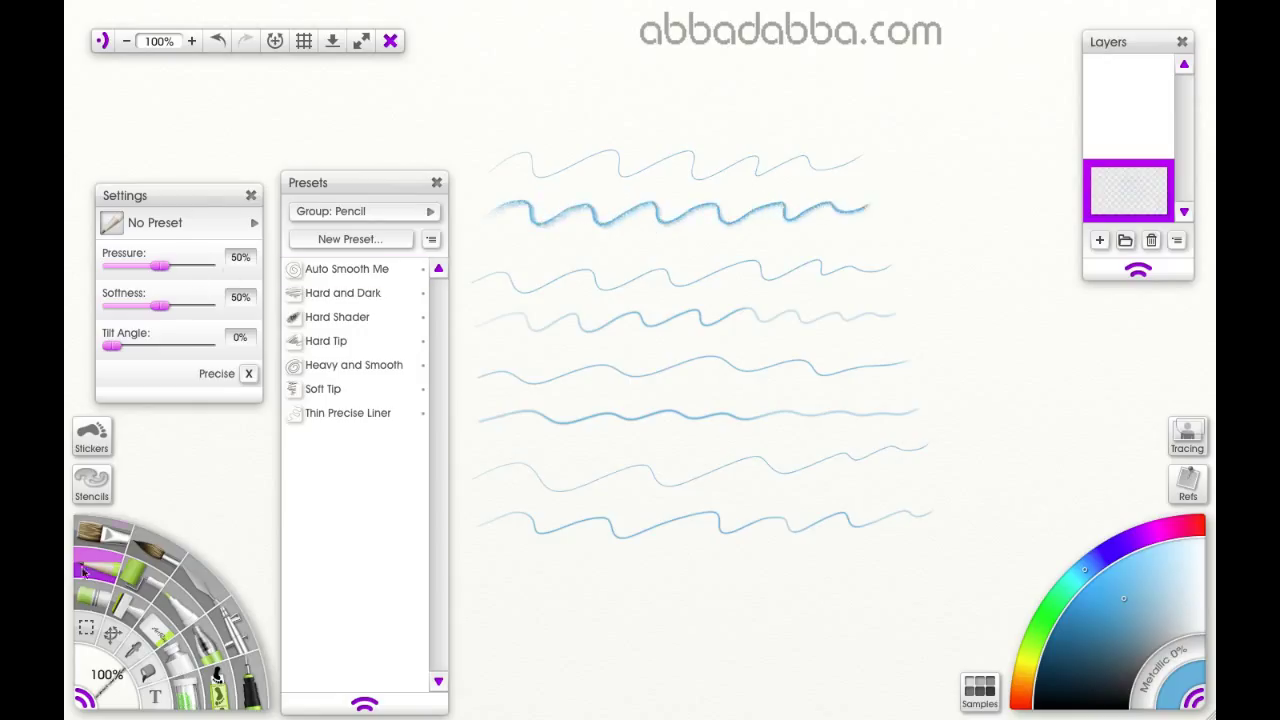
left_click(254, 228)
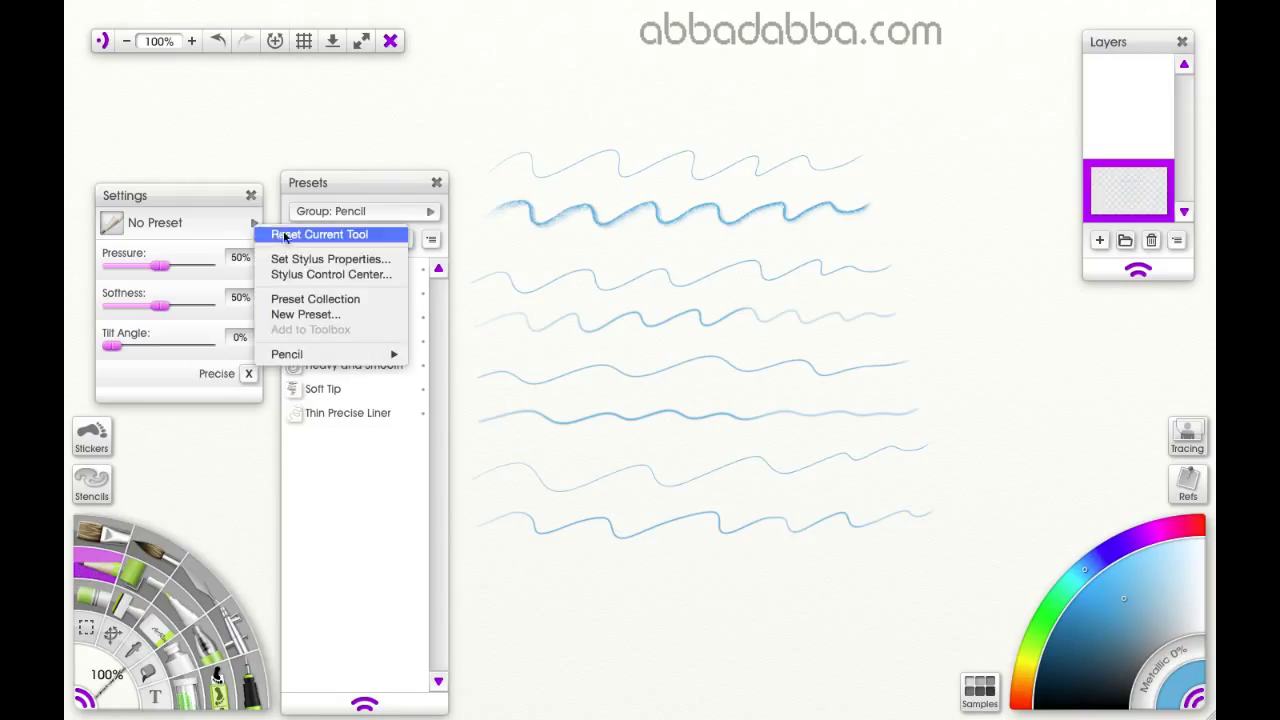
left_click(338, 234)
mouse_move(489, 240)
left_mouse_down()
mouse_move(530, 233)
mouse_move(537, 253)
mouse_move(586, 238)
mouse_move(857, 235)
left_mouse_up()
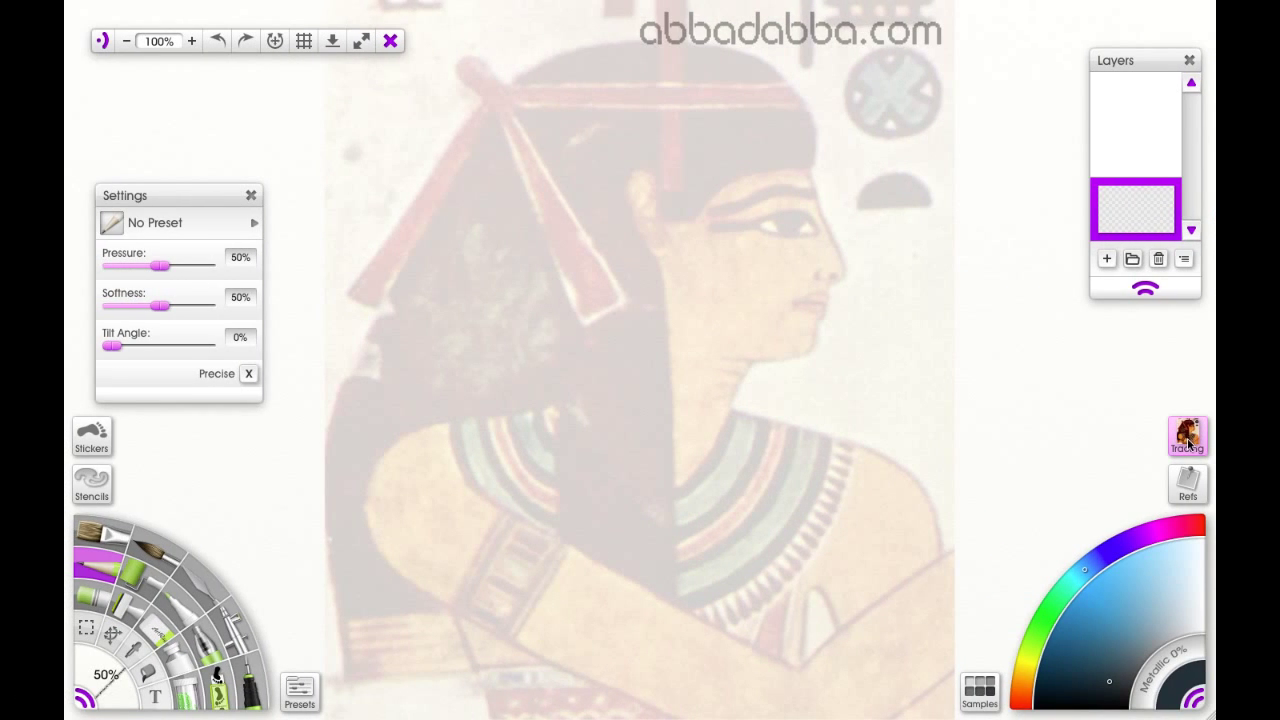
Fade the Egyptian tracing image to about 29% opacity in the Trace panel.
left_click(1188, 440)
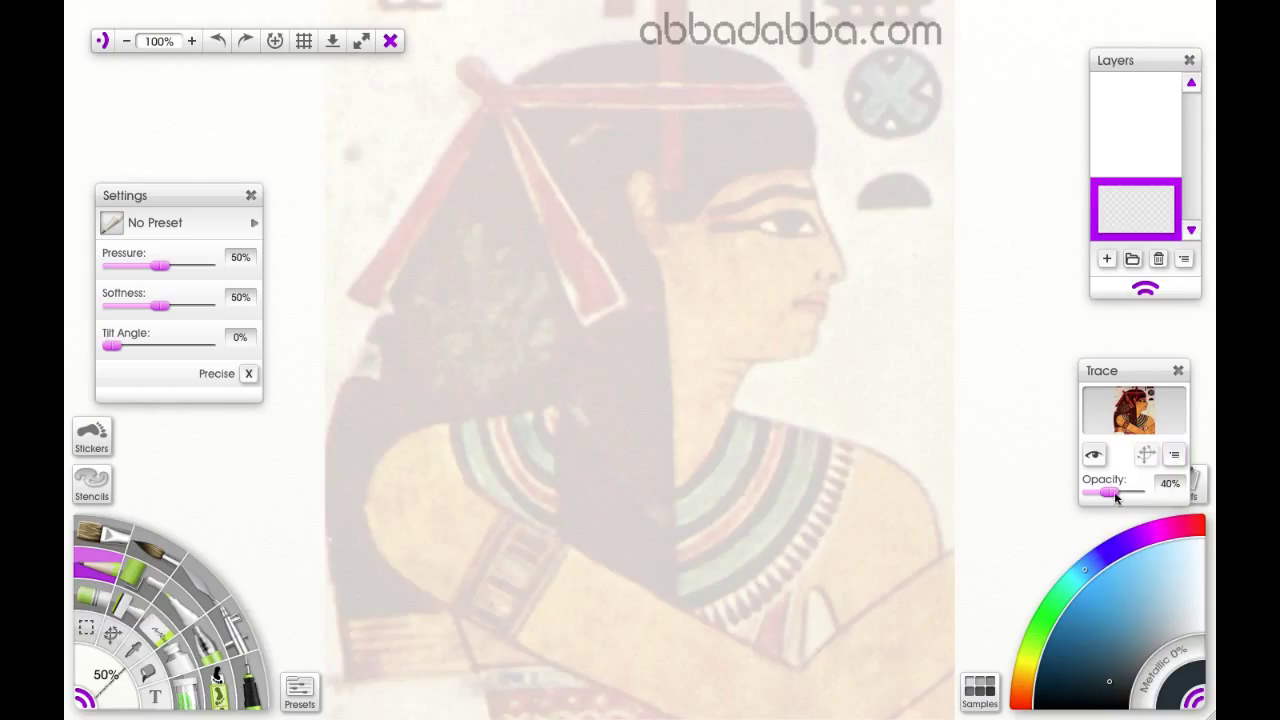
left_click_drag(1116, 498, 1110, 498)
left_click(1178, 371)
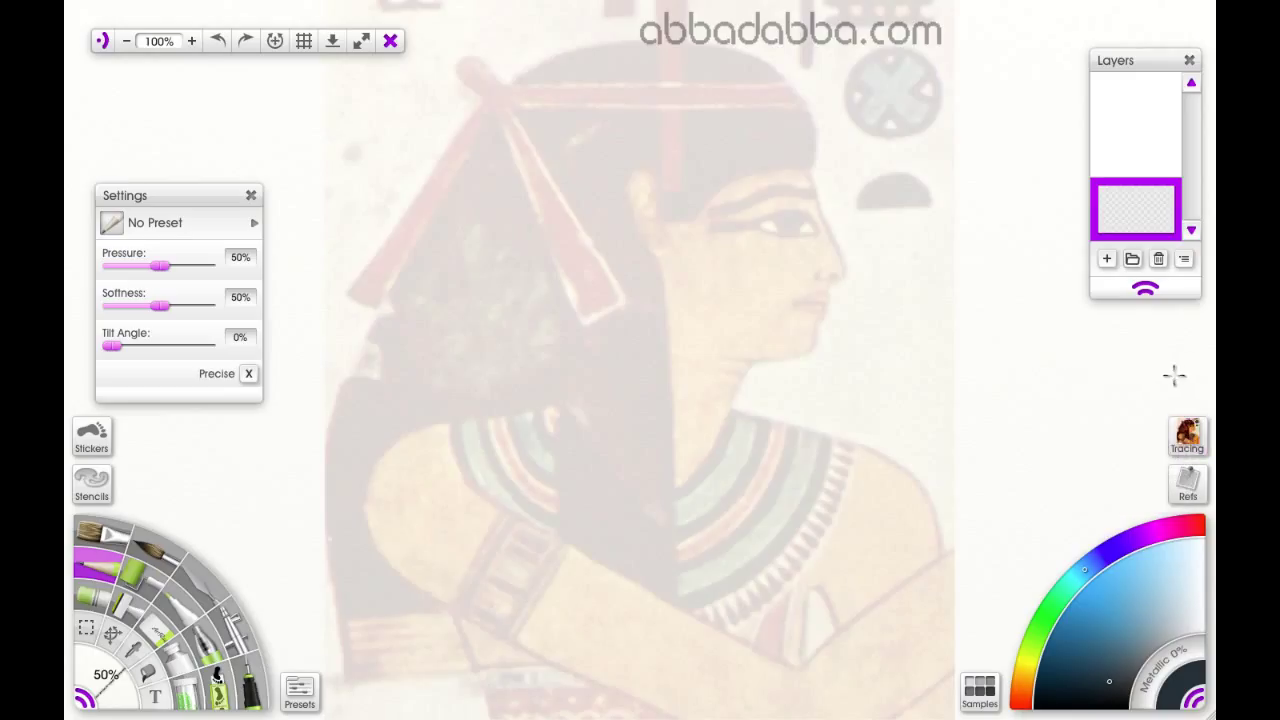